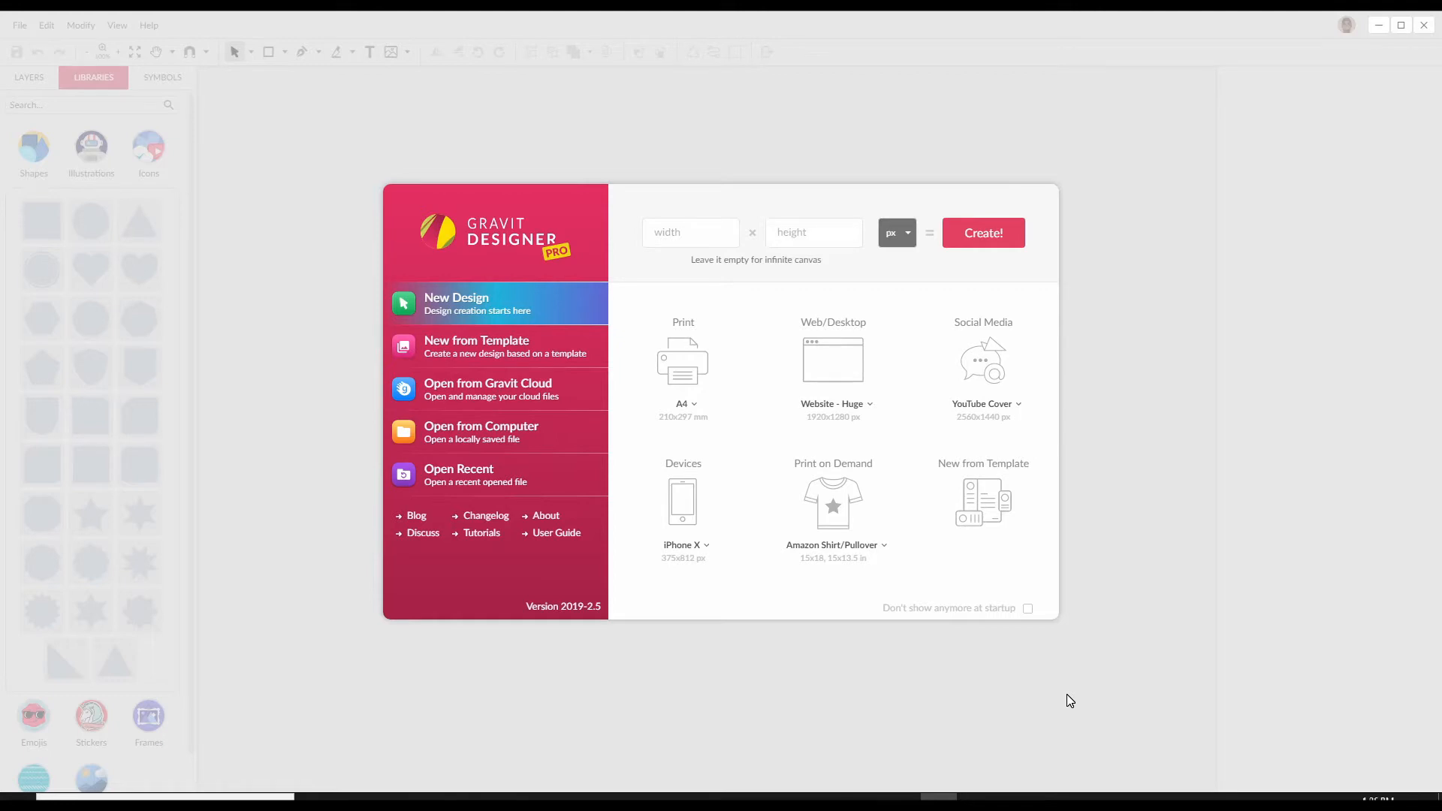
- Create a new design from the Website - Huge preset (1920x1280 px)
left_click(866, 405)
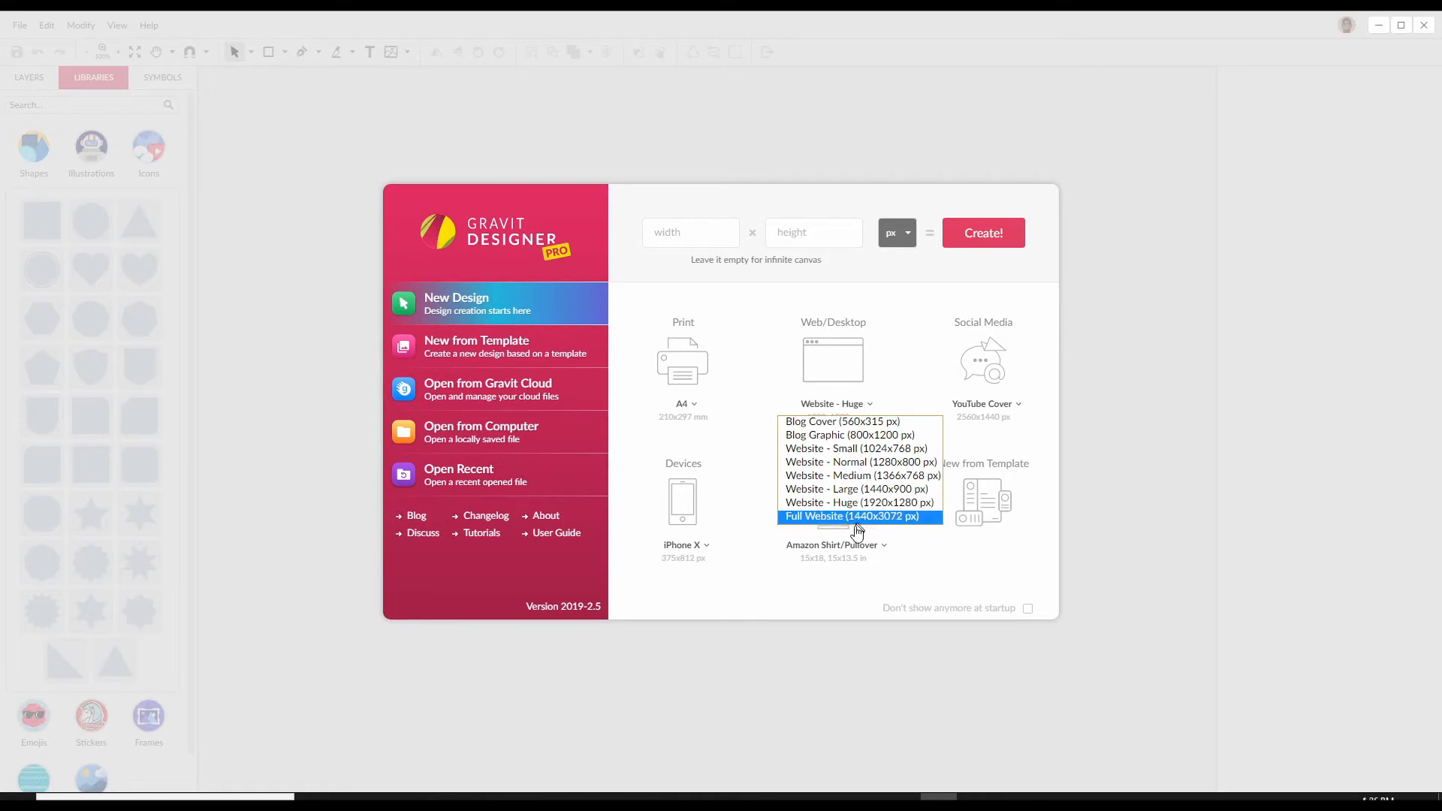
left_click(908, 503)
left_click(837, 369)
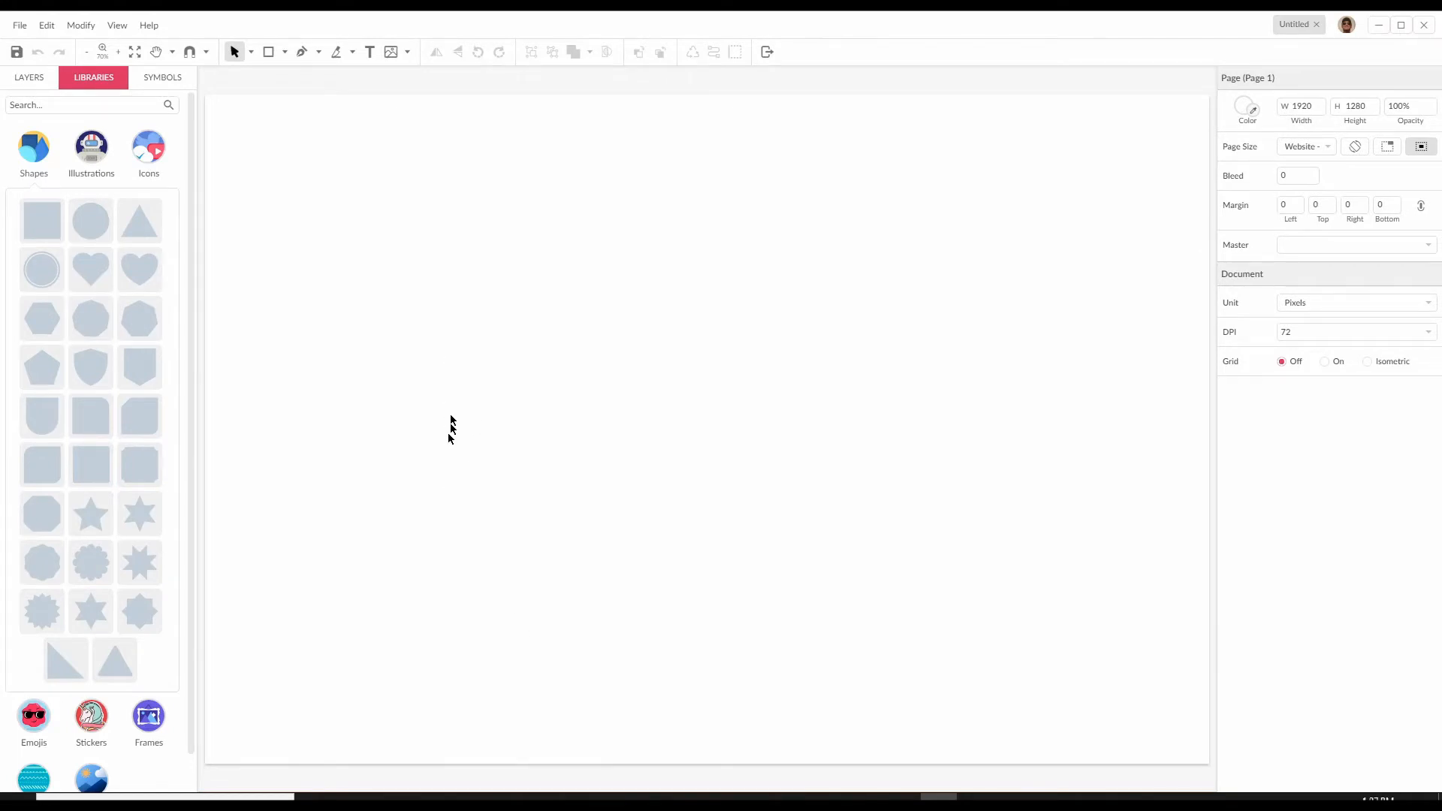
- Add a text object reading SLICE on the empty page
left_click(370, 53)
left_click(434, 368)
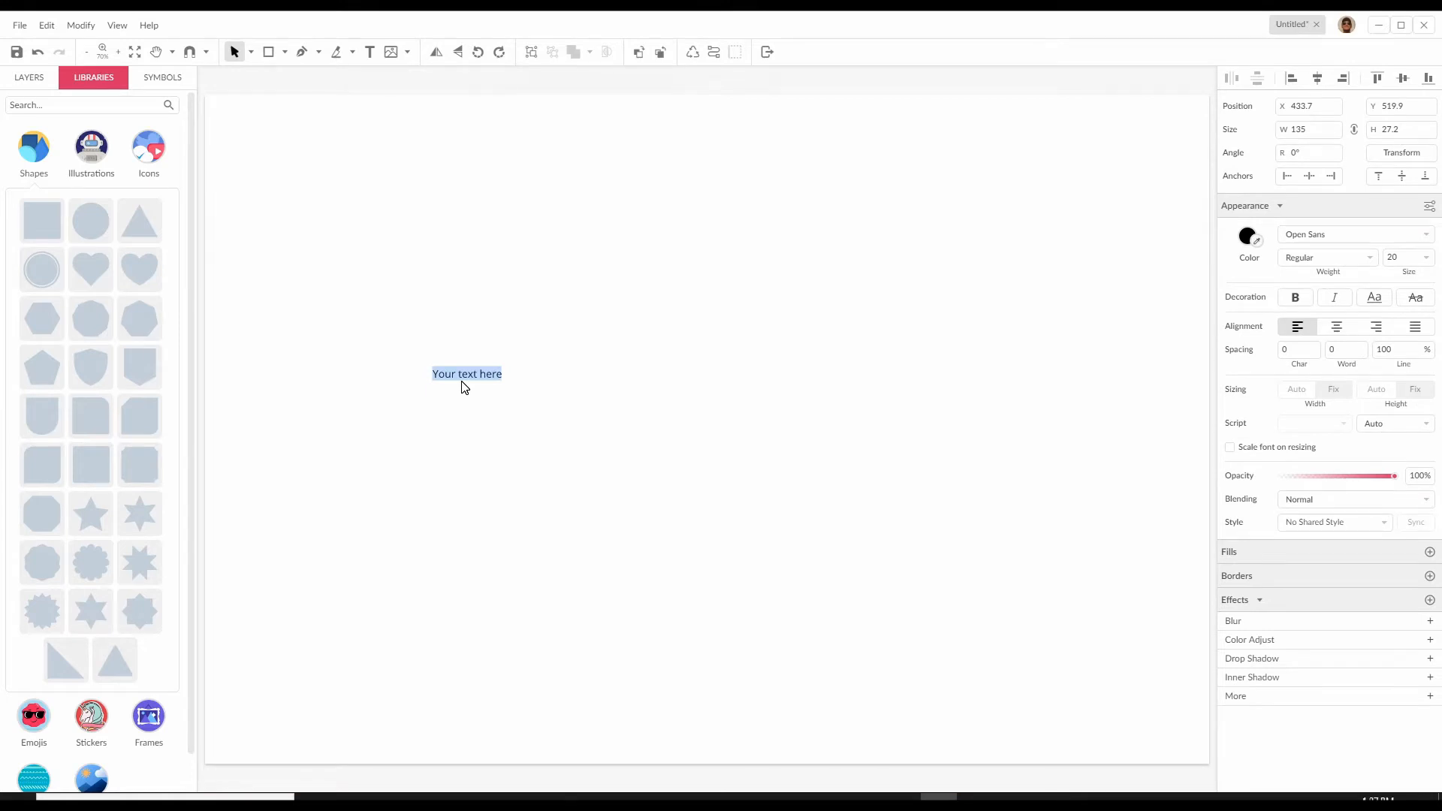
type("SLICE")
key("Escape")
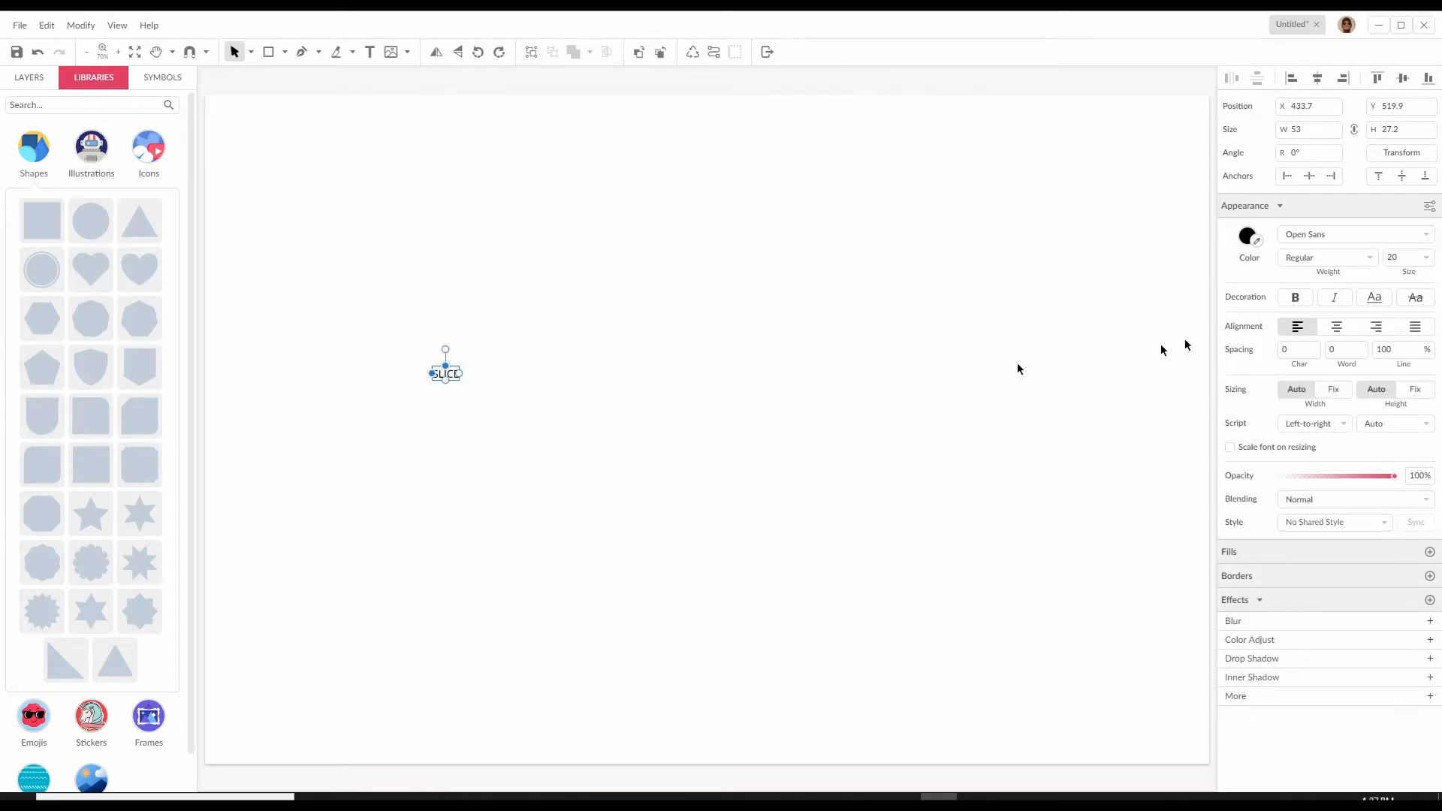
- Set the SLICE text's font to Alfa Slab One and its size to 400
left_click(1415, 237)
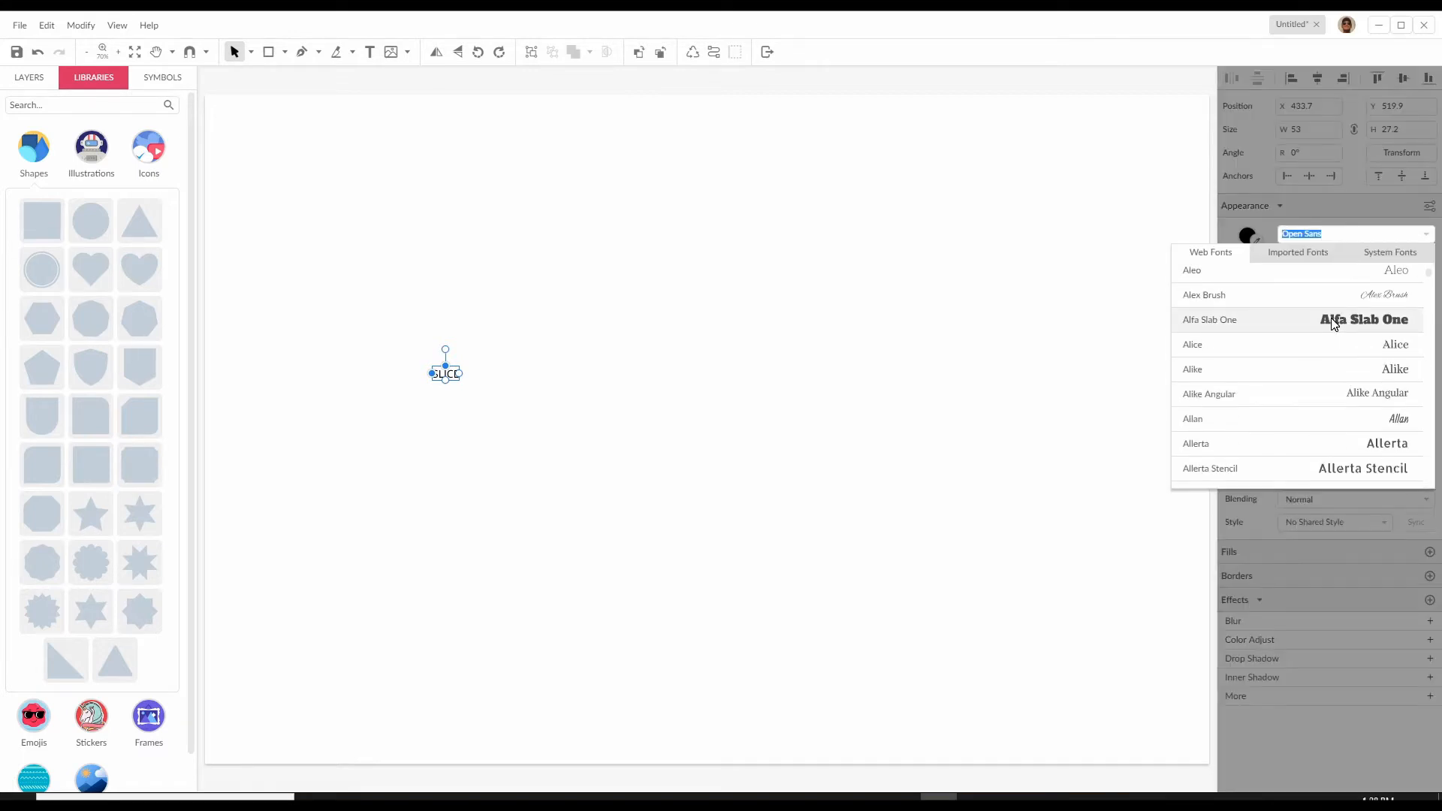
left_click(1334, 324)
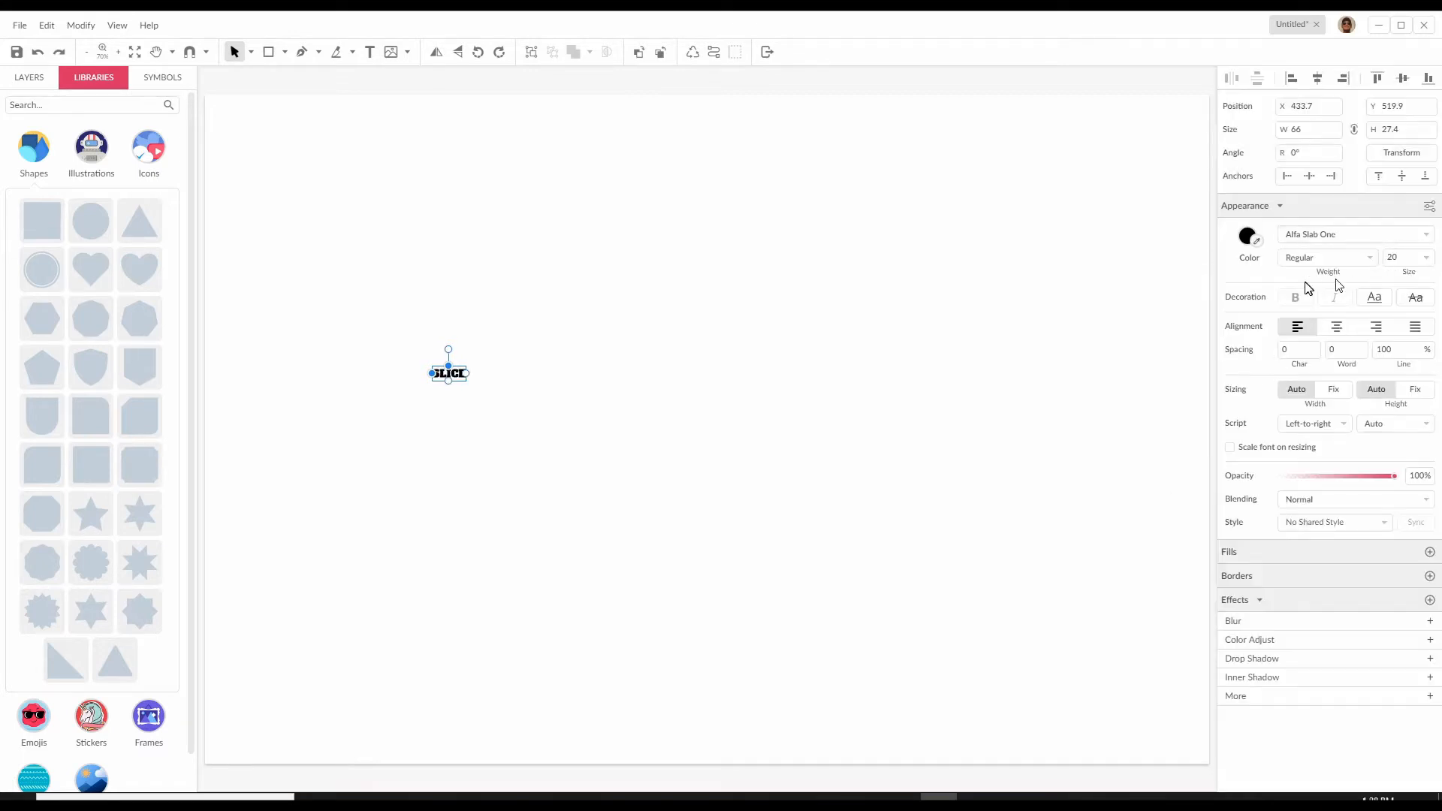
left_click(1398, 257)
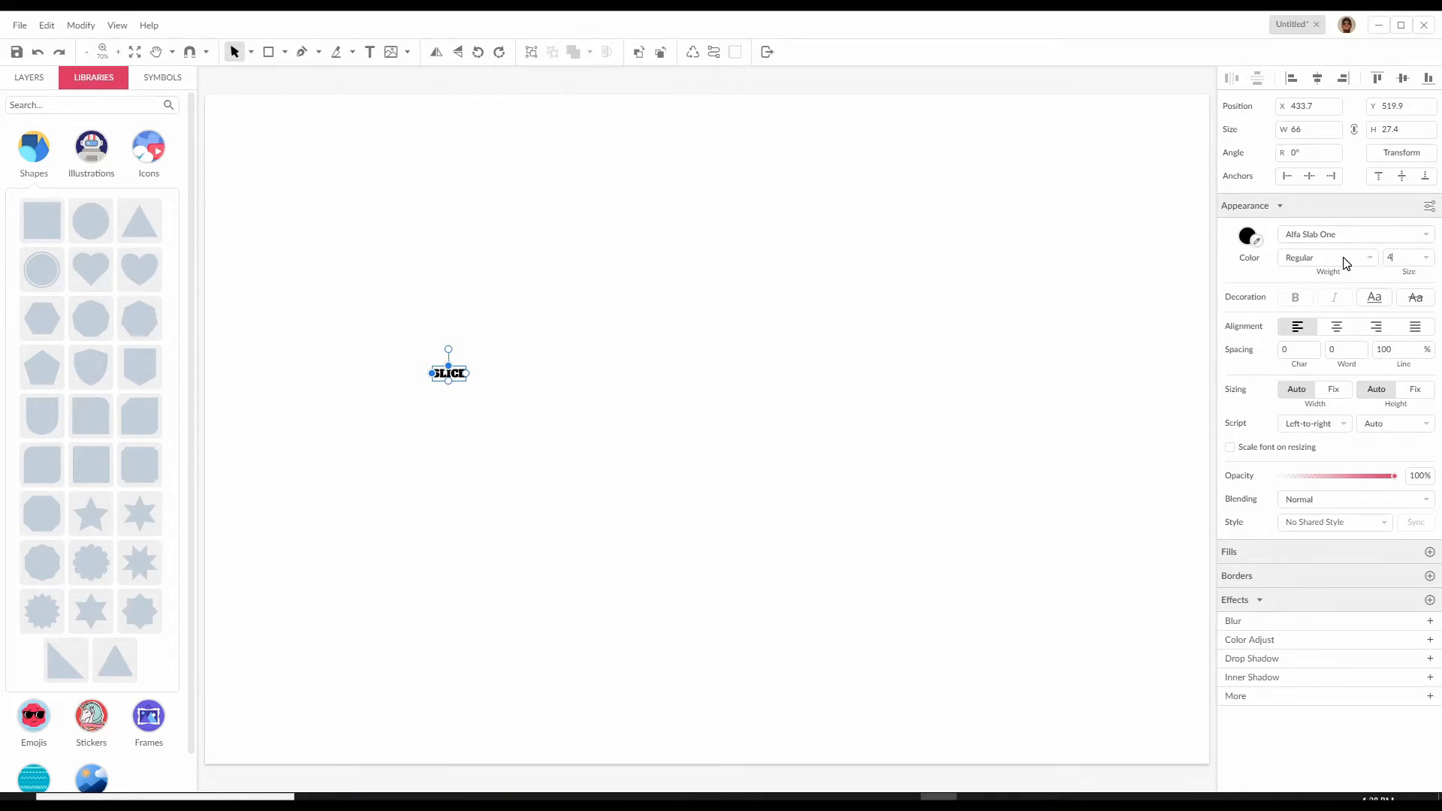
type("400")
key("Return")
left_click(680, 219)
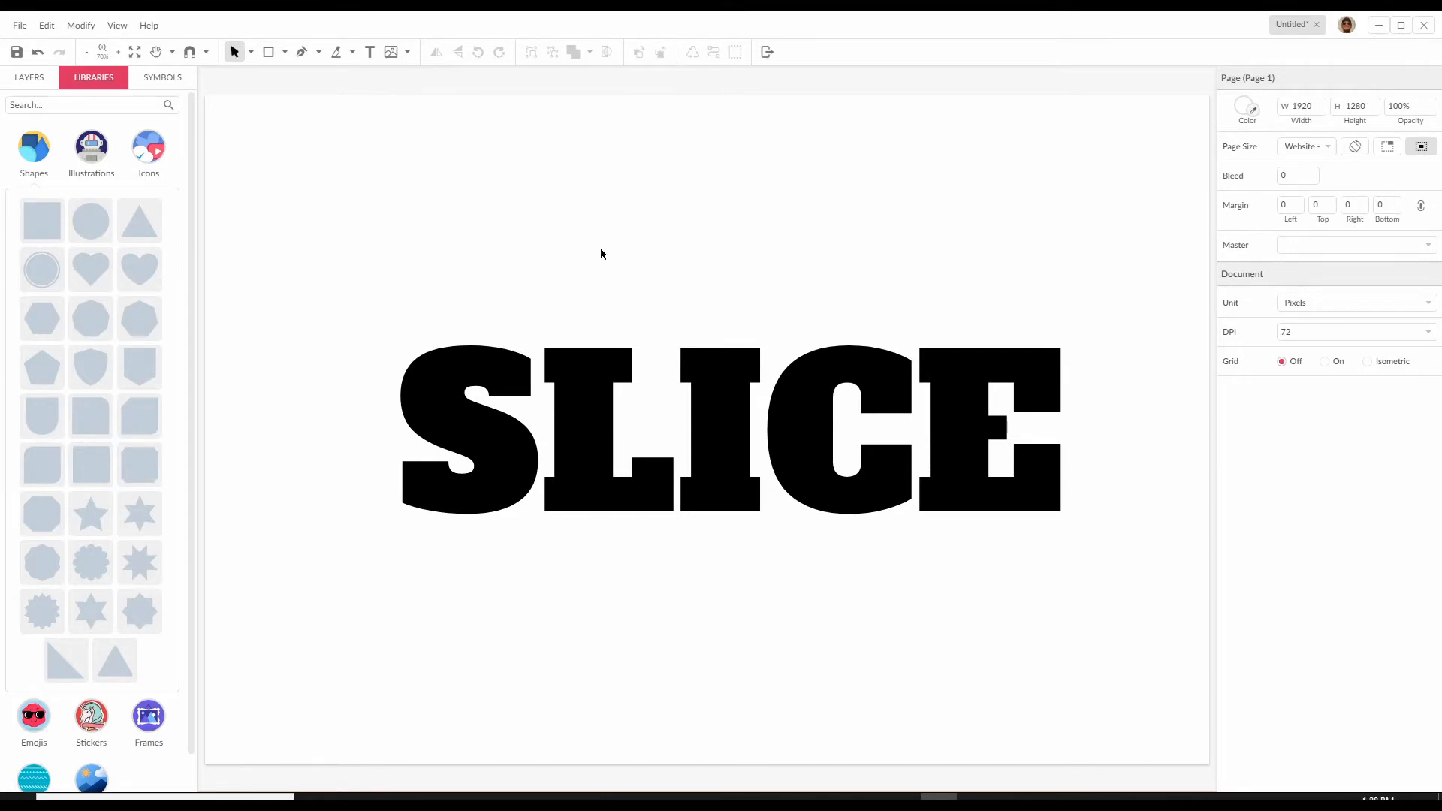
- Slice the SLICE text with the Knife tool along a slightly rising line through the middle, from before the S to past the E
left_click(336, 54)
mouse_move(366, 455)
left_mouse_down()
mouse_move(517, 432)
mouse_move(754, 448)
mouse_move(889, 411)
mouse_move(1014, 427)
mouse_move(1139, 418)
left_mouse_up()
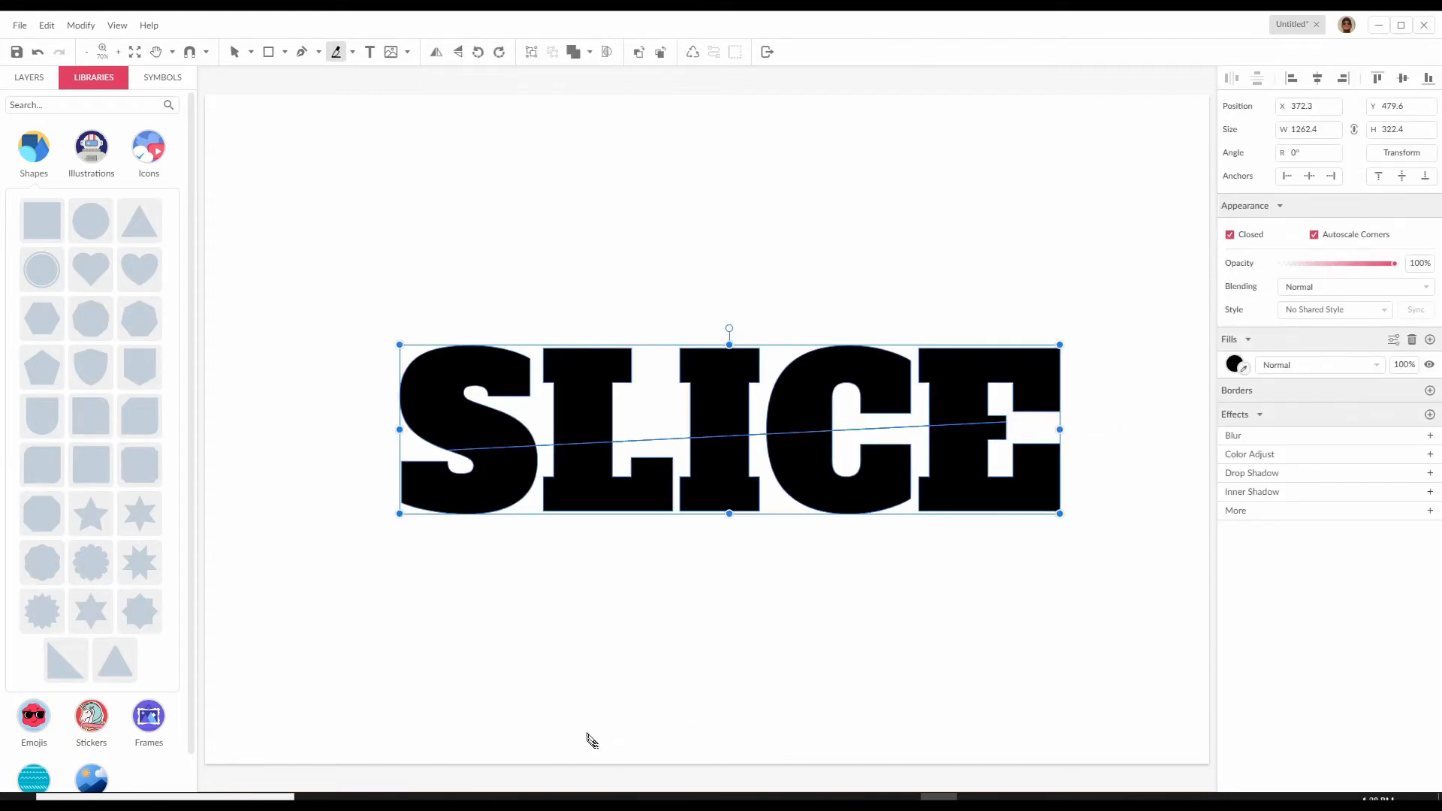
left_click(235, 52)
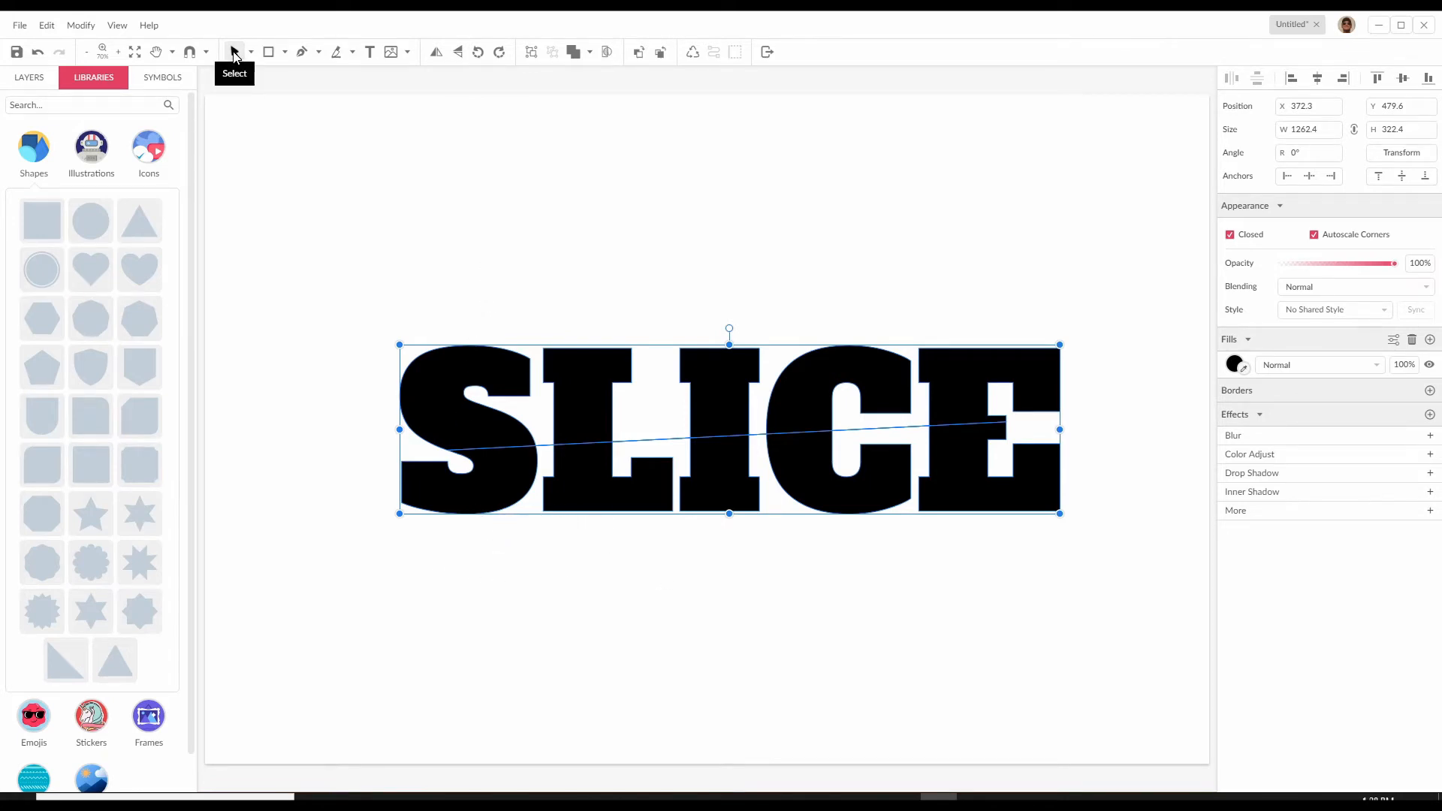
left_click(251, 52)
left_click(257, 75)
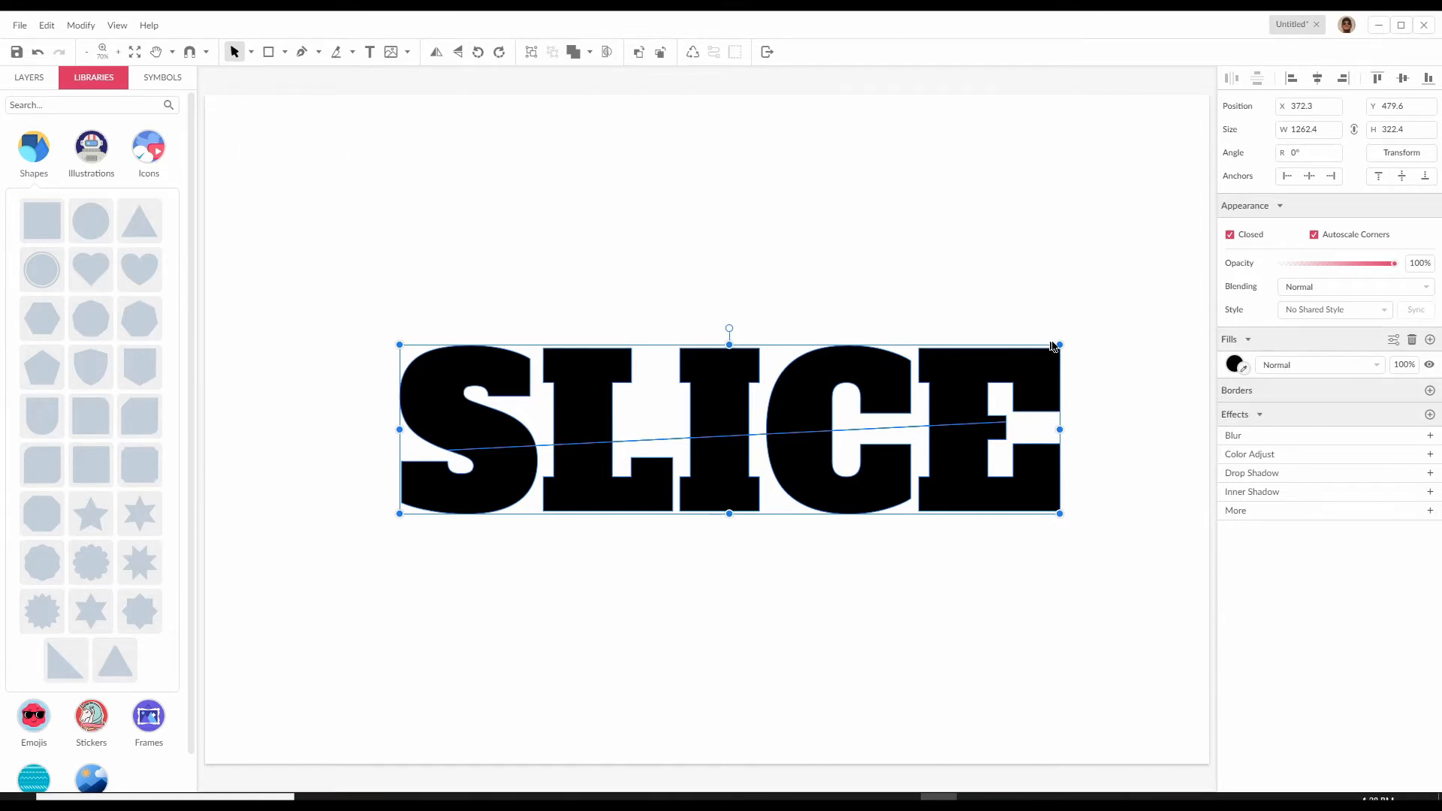
left_click(444, 610)
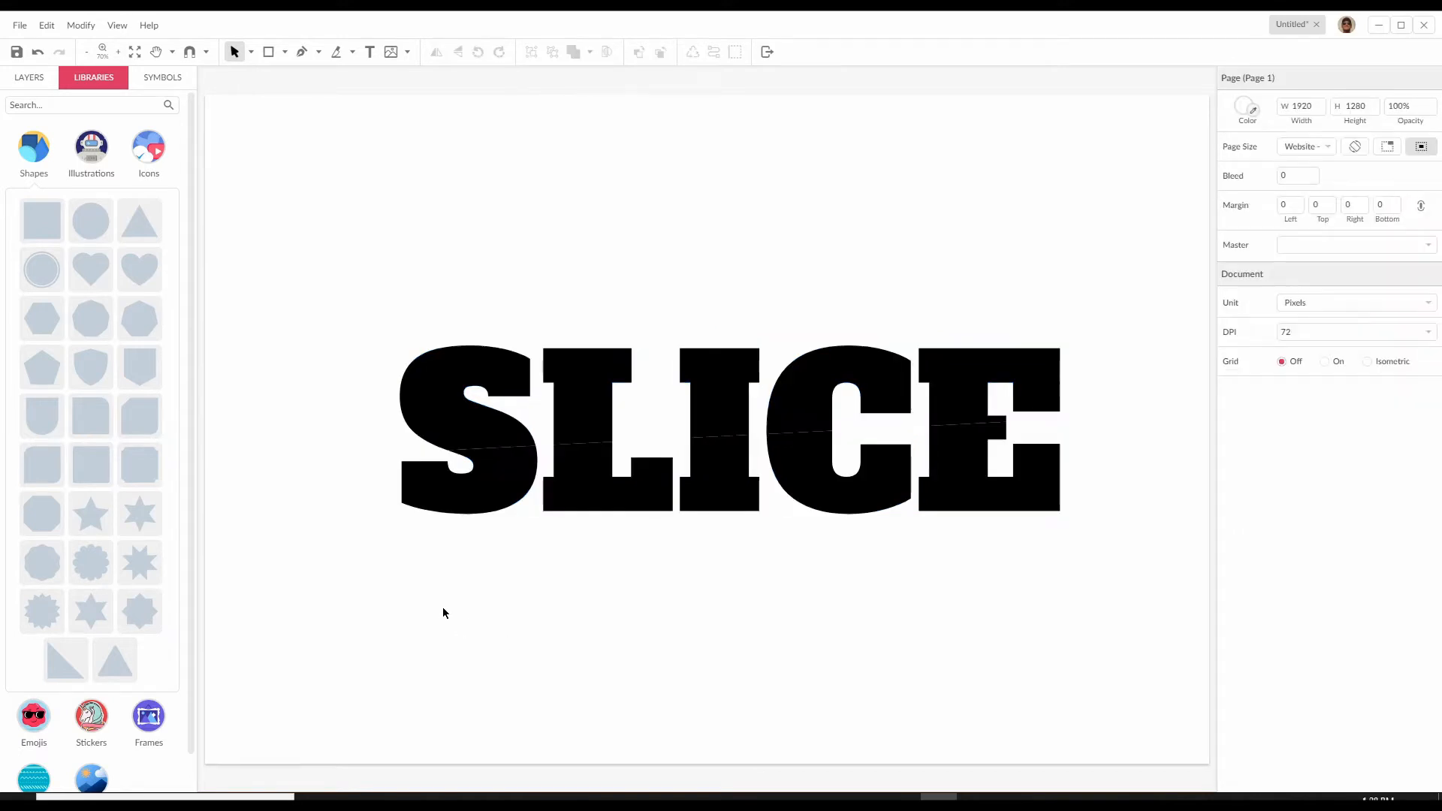
- Fill the upper half of the sliced word with magenta (#BB005E), trying coral and red swatches along the way
left_click(728, 383)
left_click(713, 579)
left_click(732, 480)
left_click(746, 603)
left_click(731, 385)
left_click(1235, 365)
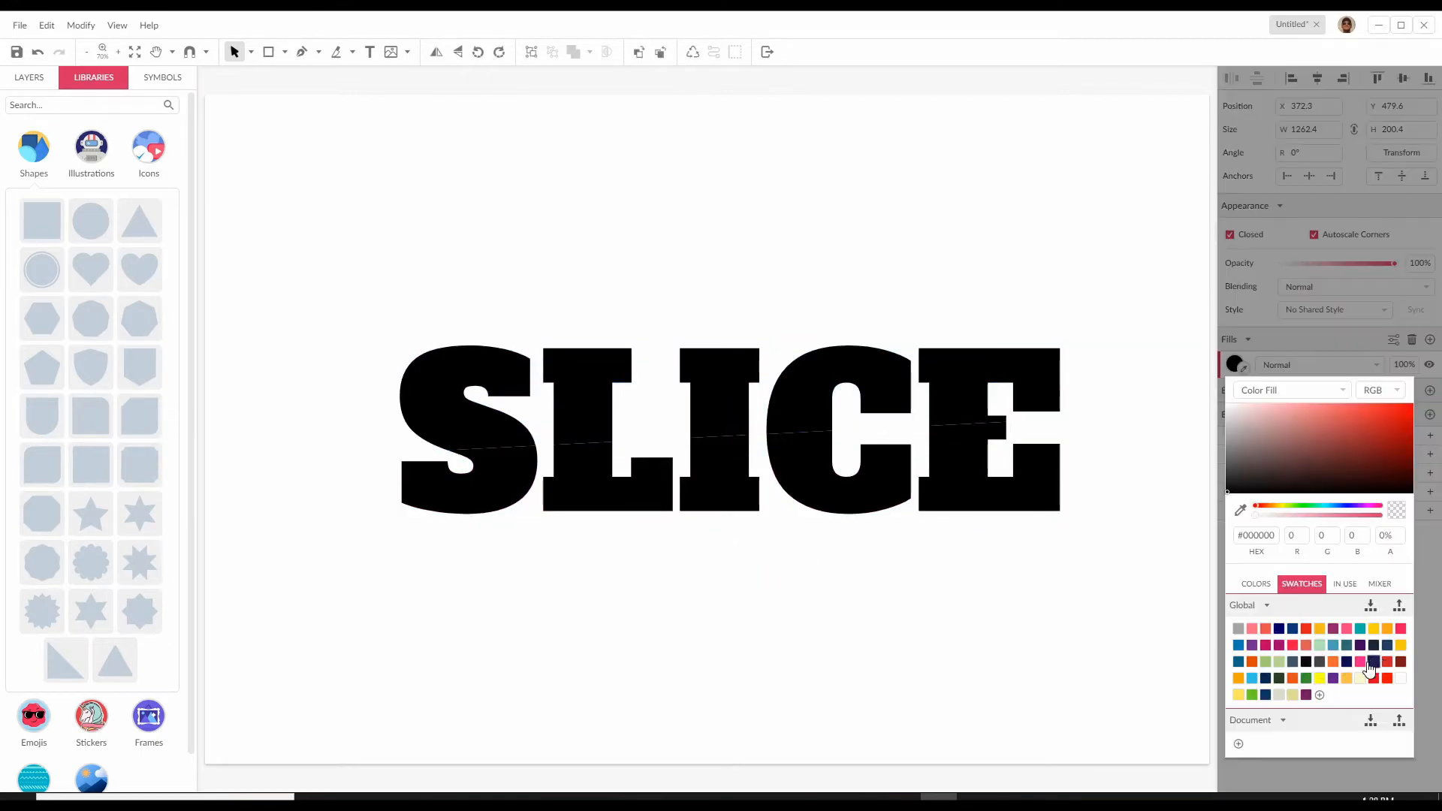
left_click(1307, 648)
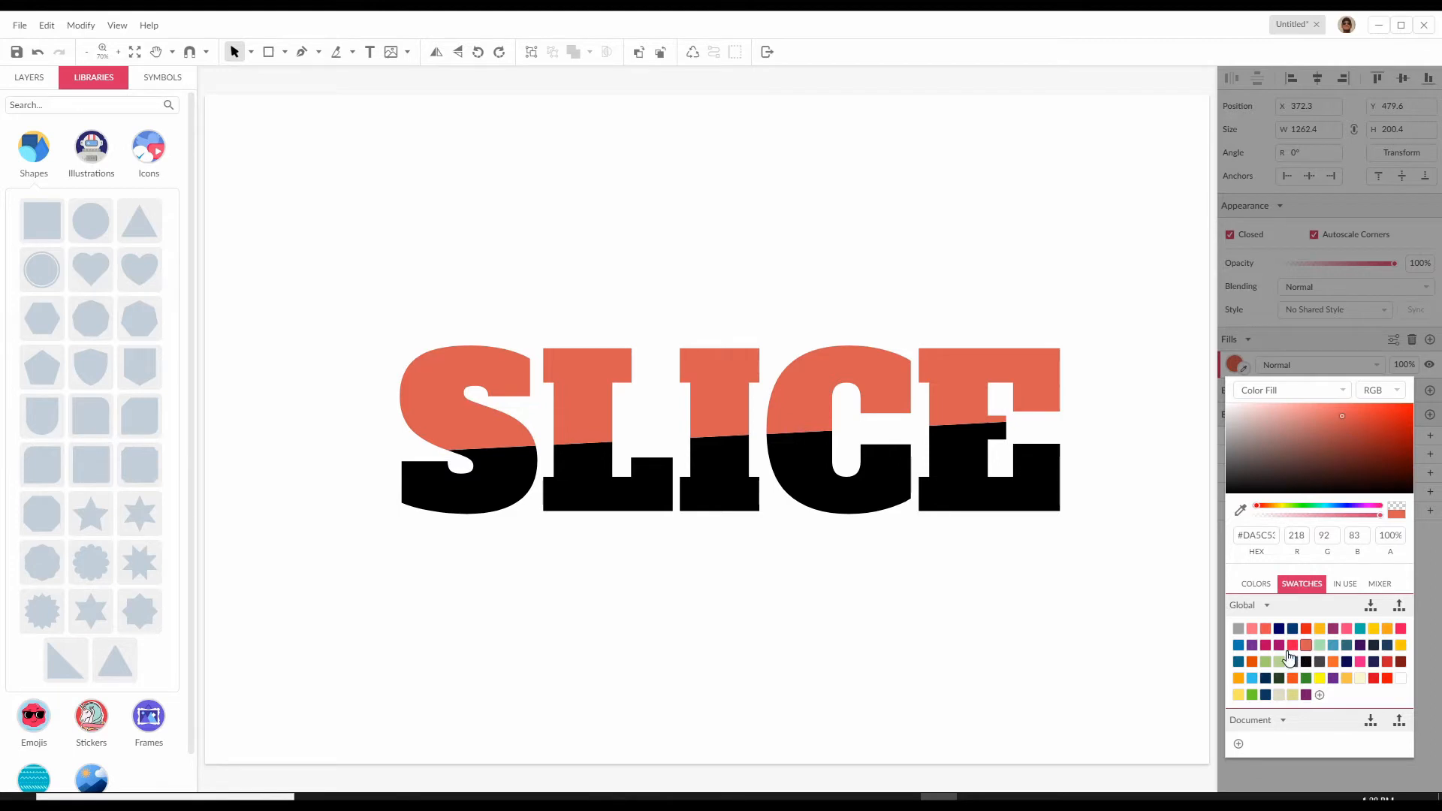
left_click(1293, 646)
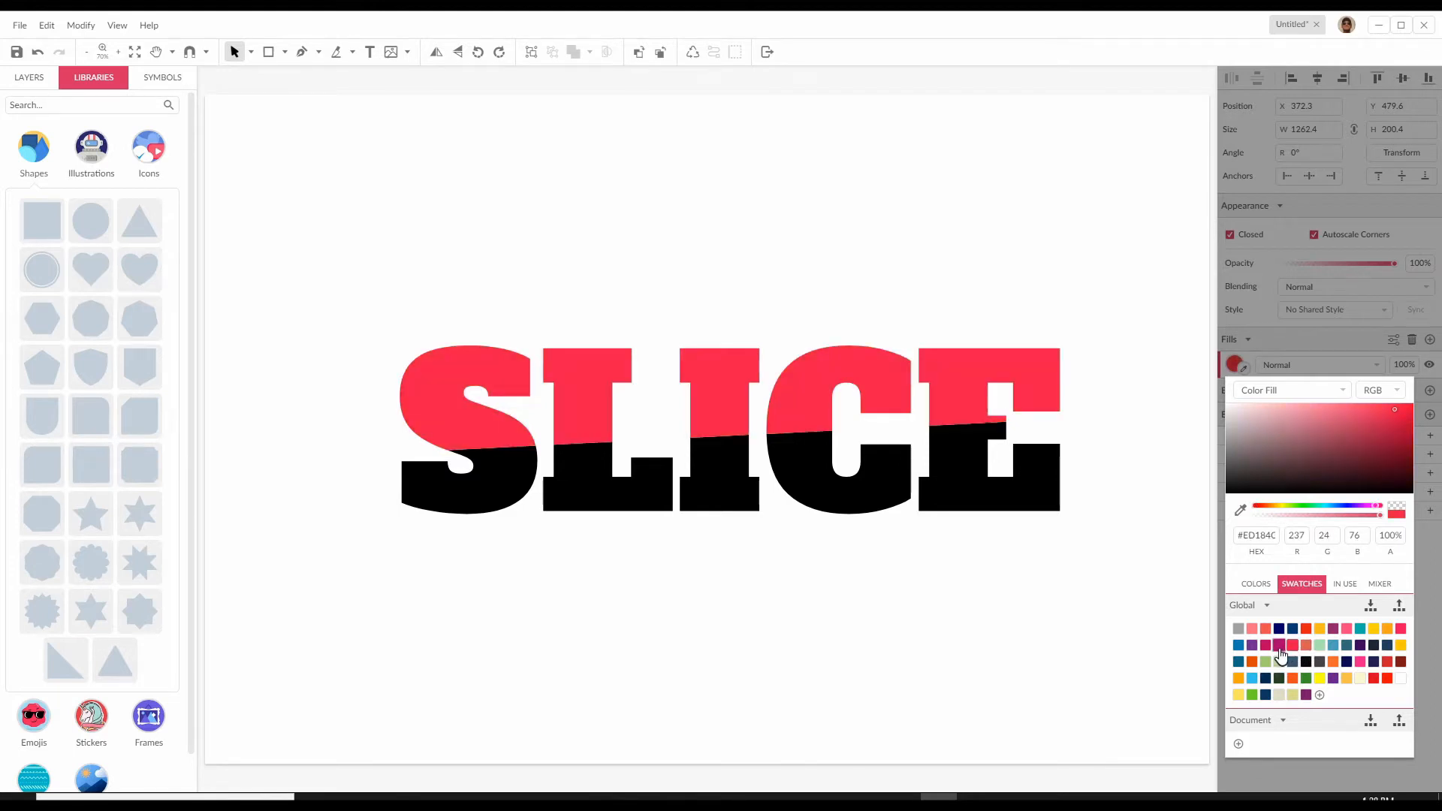
left_click(1279, 646)
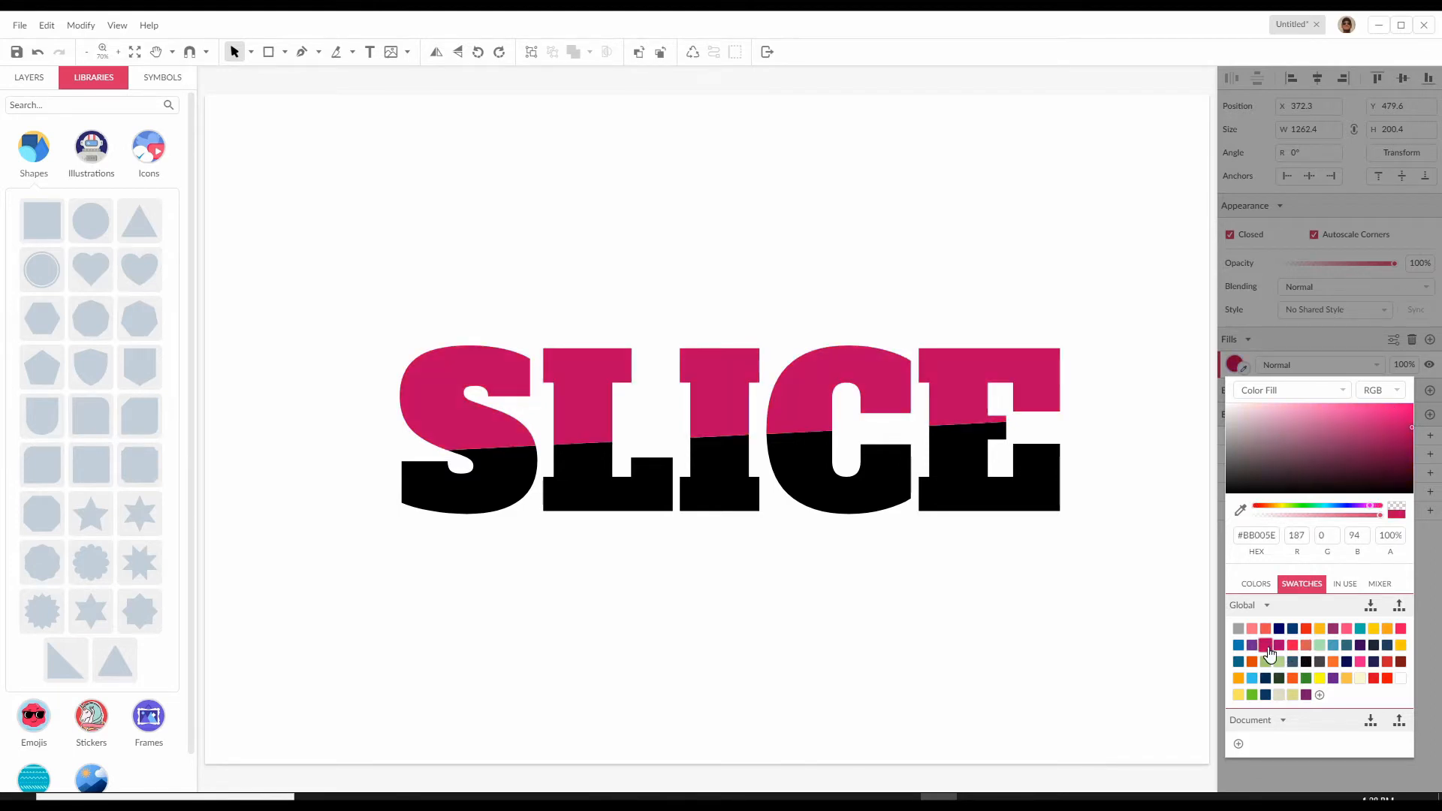
left_click(908, 605)
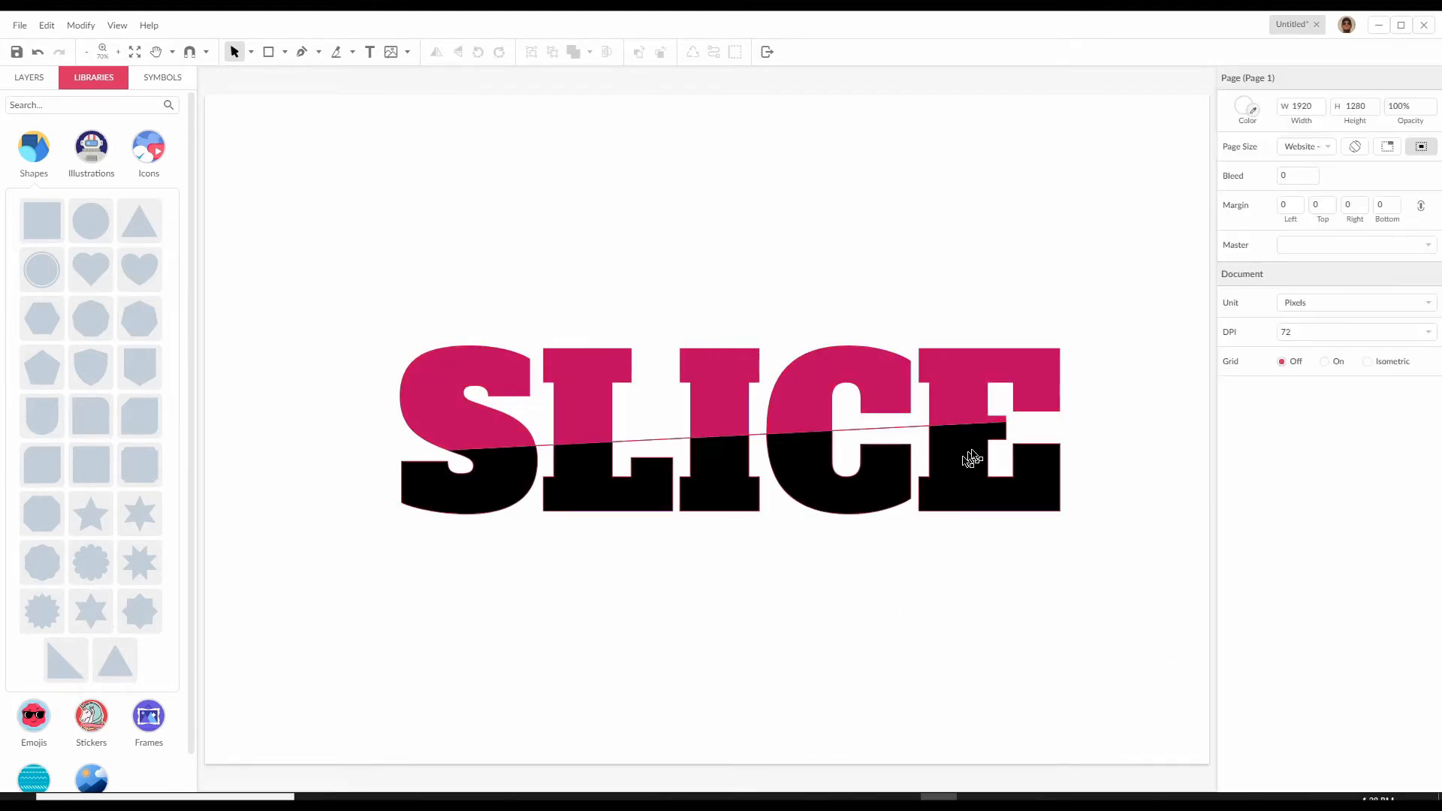
- Fill the lower half of the sliced word with dark navy blue (#203E5F)
left_click(590, 492)
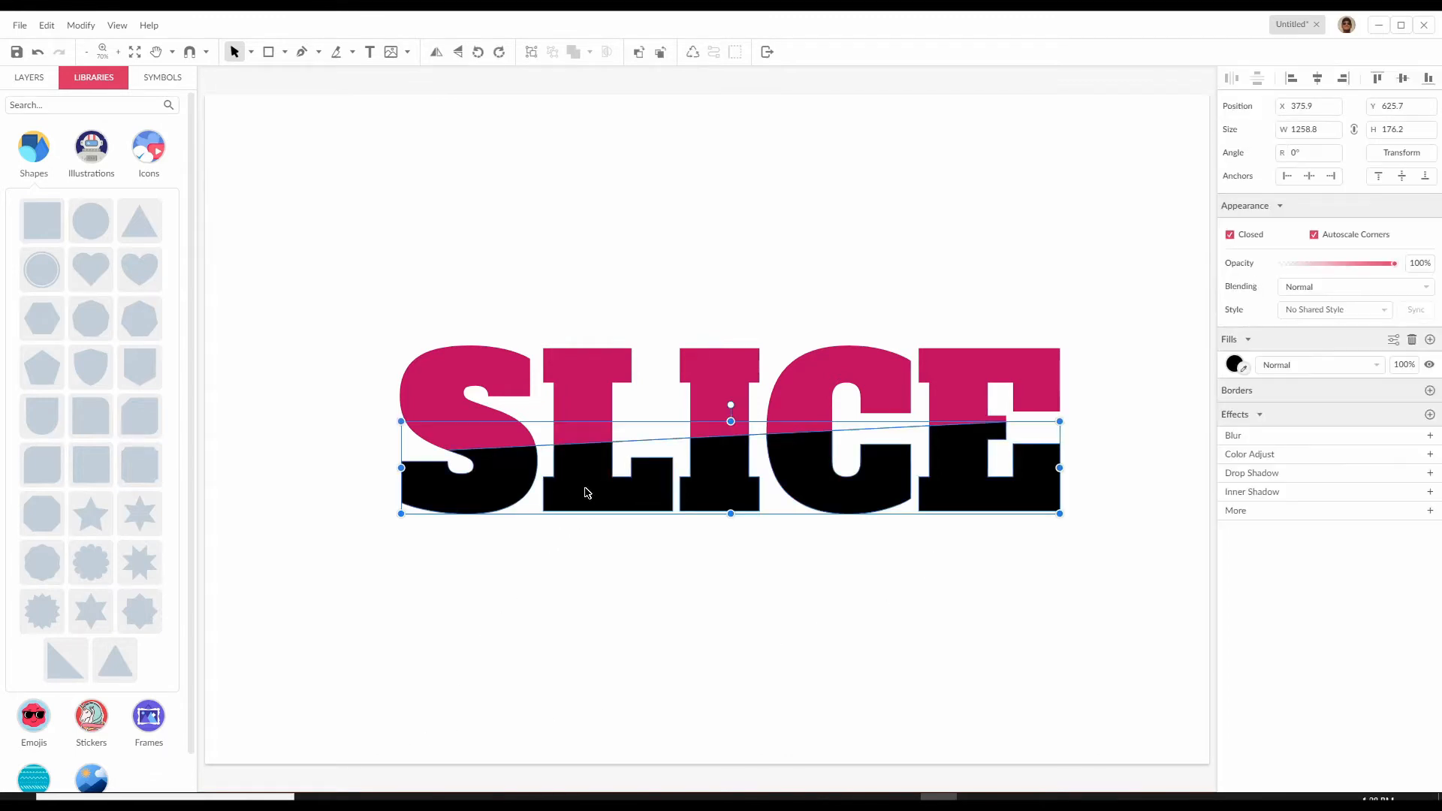
left_click(1233, 366)
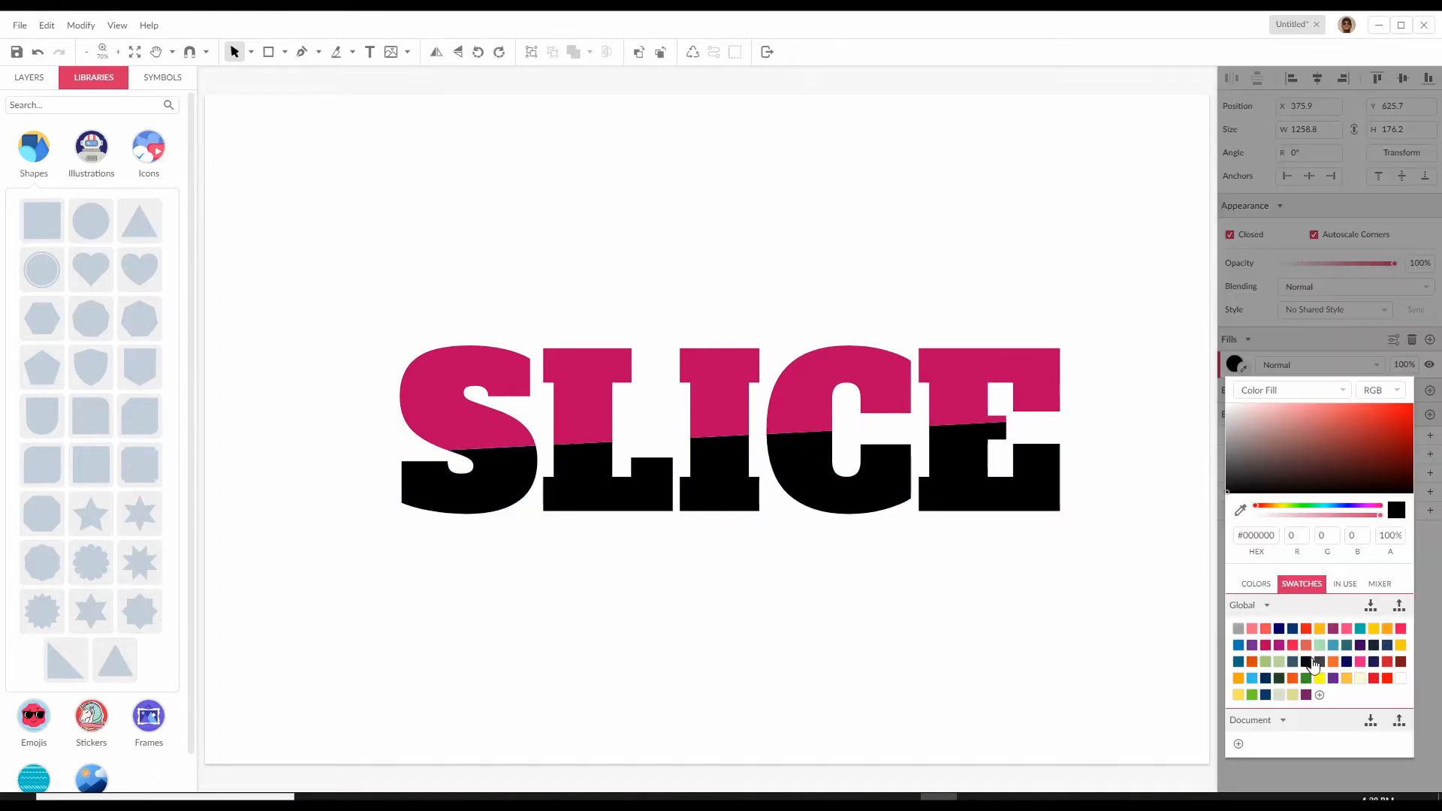
left_click(1362, 632)
left_click(1375, 643)
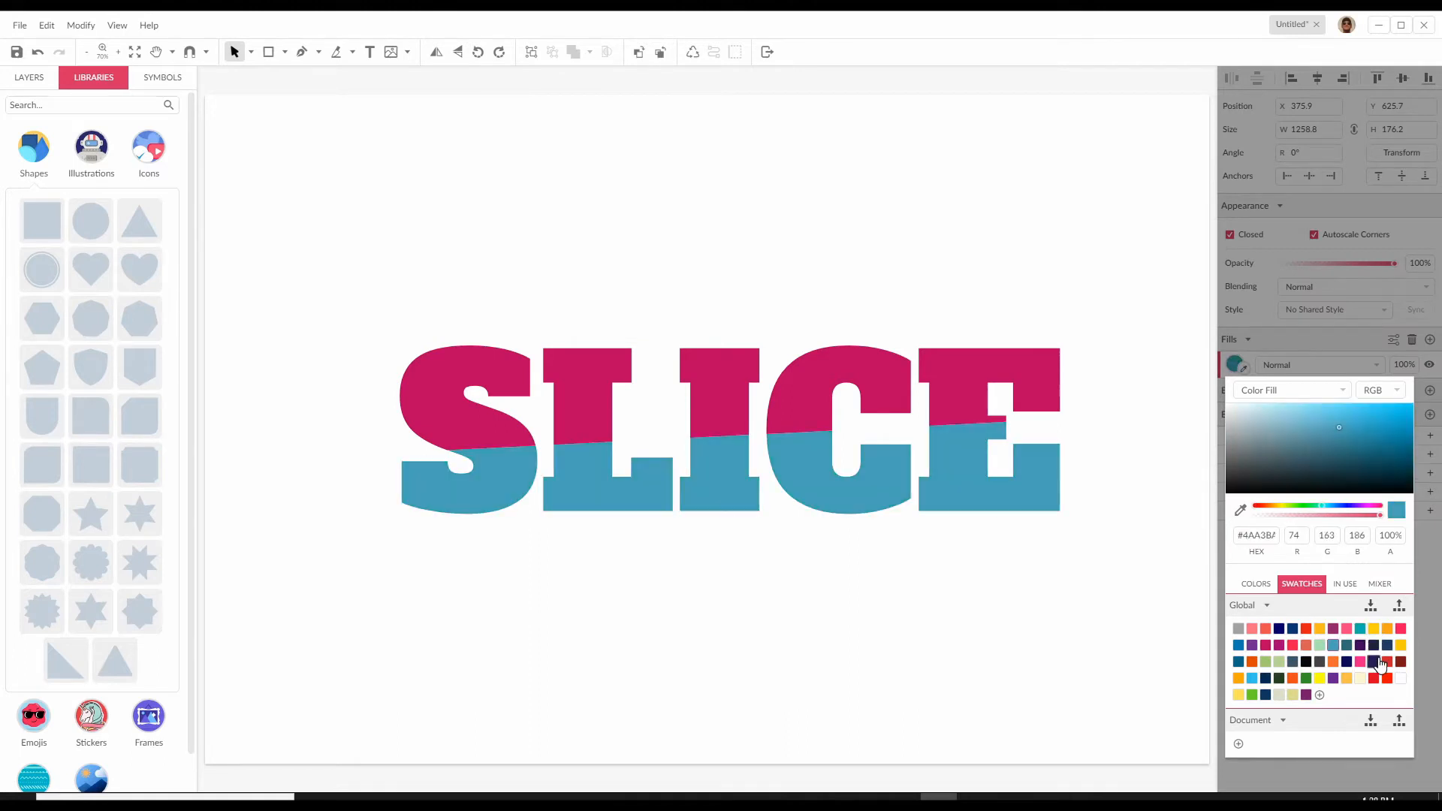
left_click(1388, 646)
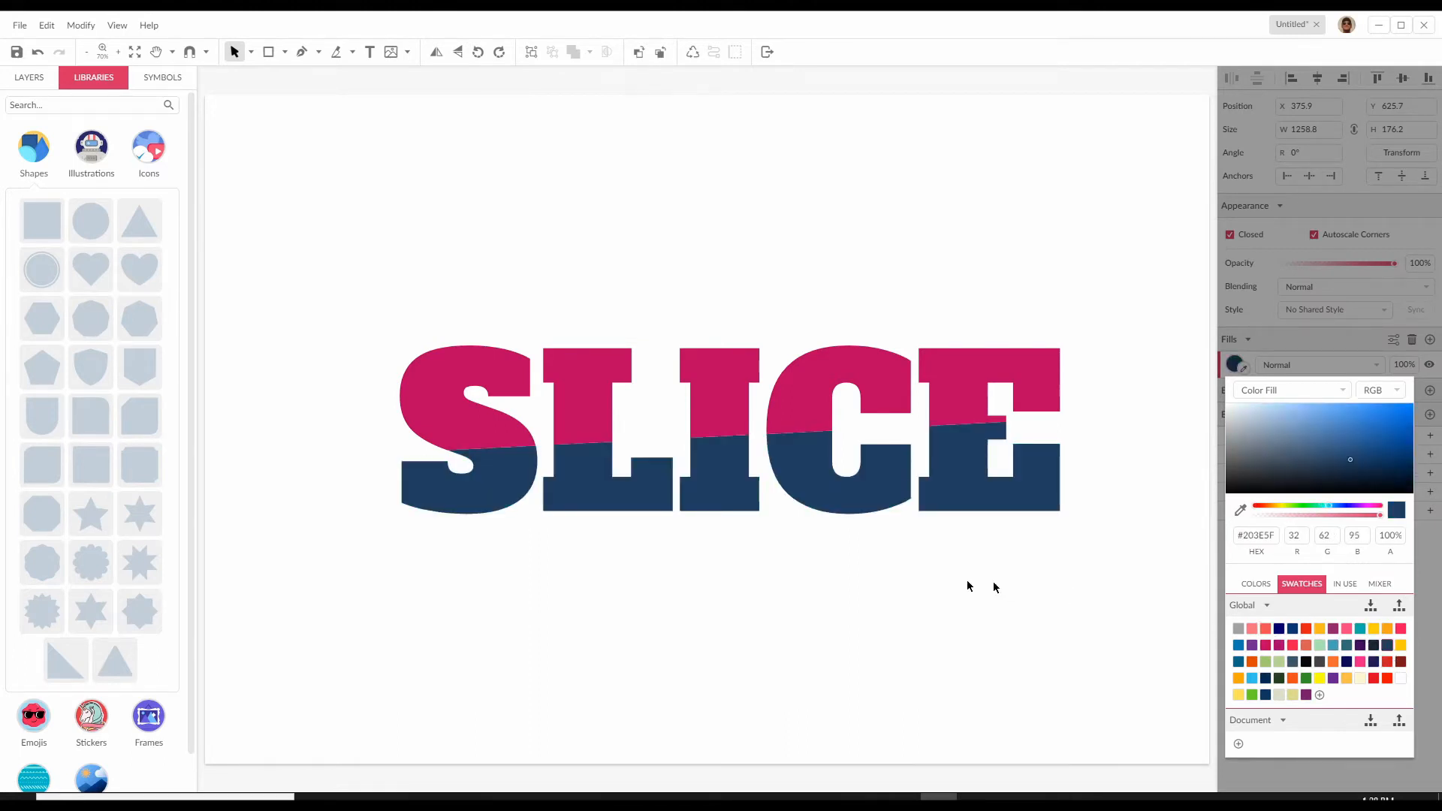
left_click(925, 584)
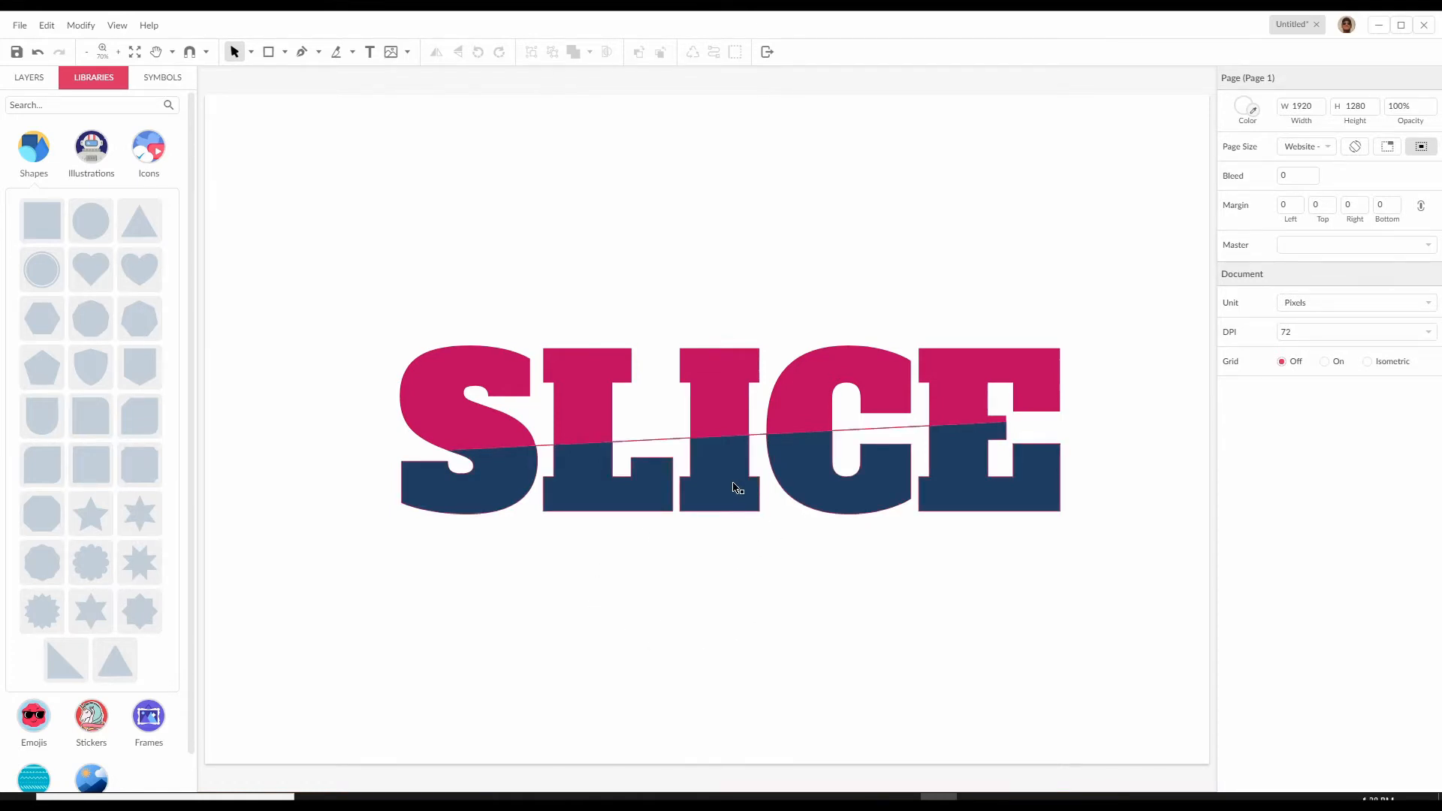
- Try offsetting the word's lower half down from the cut and rotating it to about -3.7°
left_click(735, 487)
left_click_drag(736, 474, 704, 479)
left_click(716, 578)
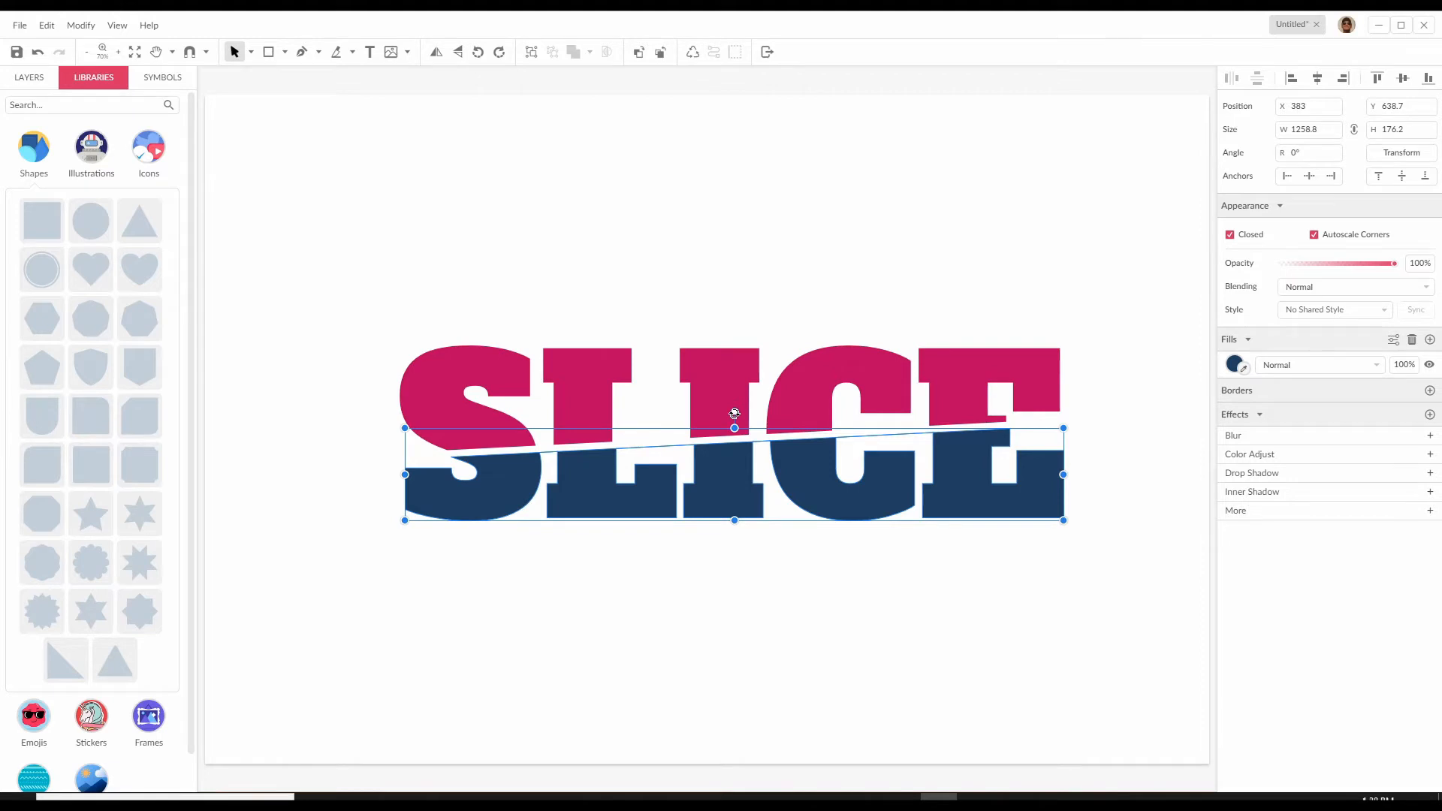
left_click_drag(734, 413, 738, 413)
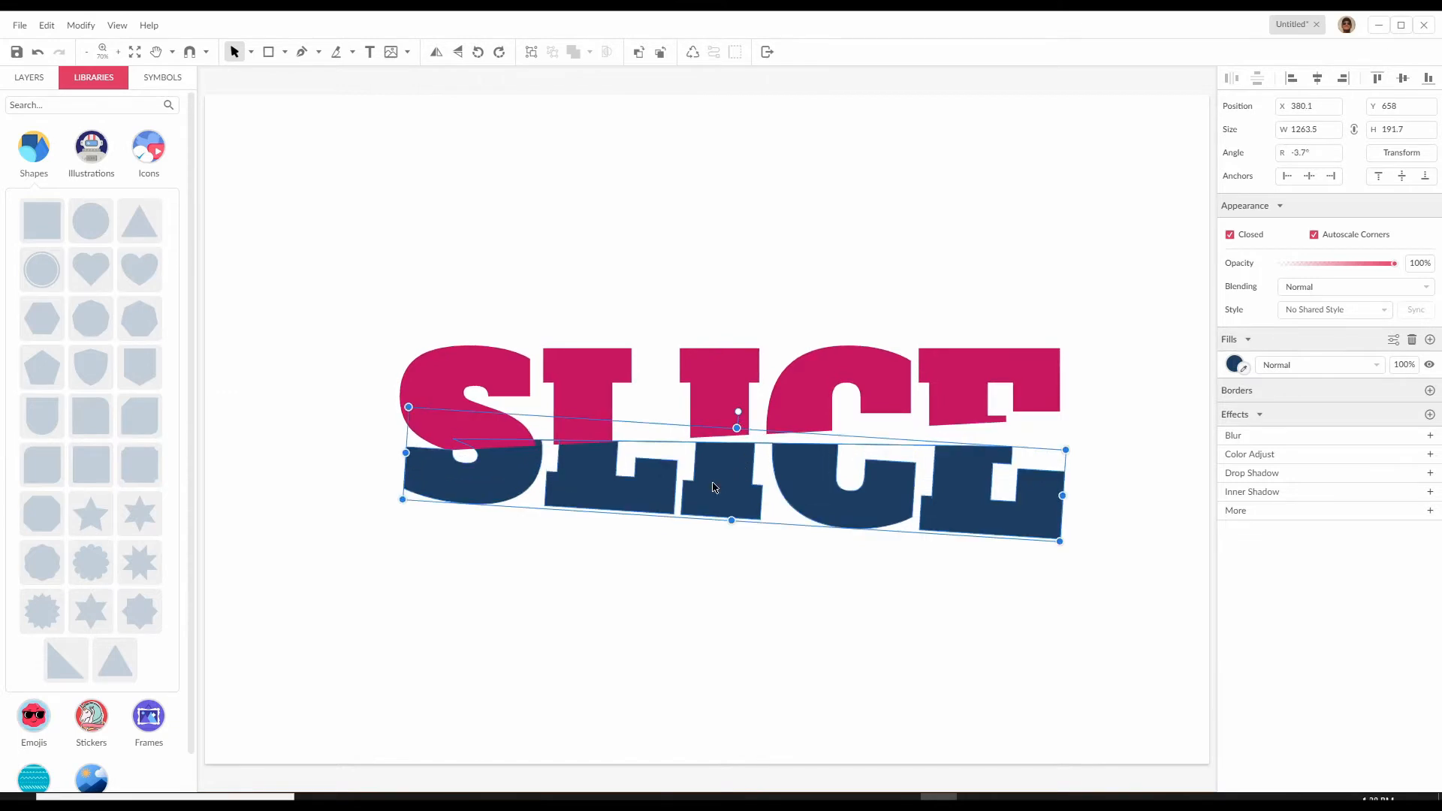
left_click_drag(726, 482, 718, 504)
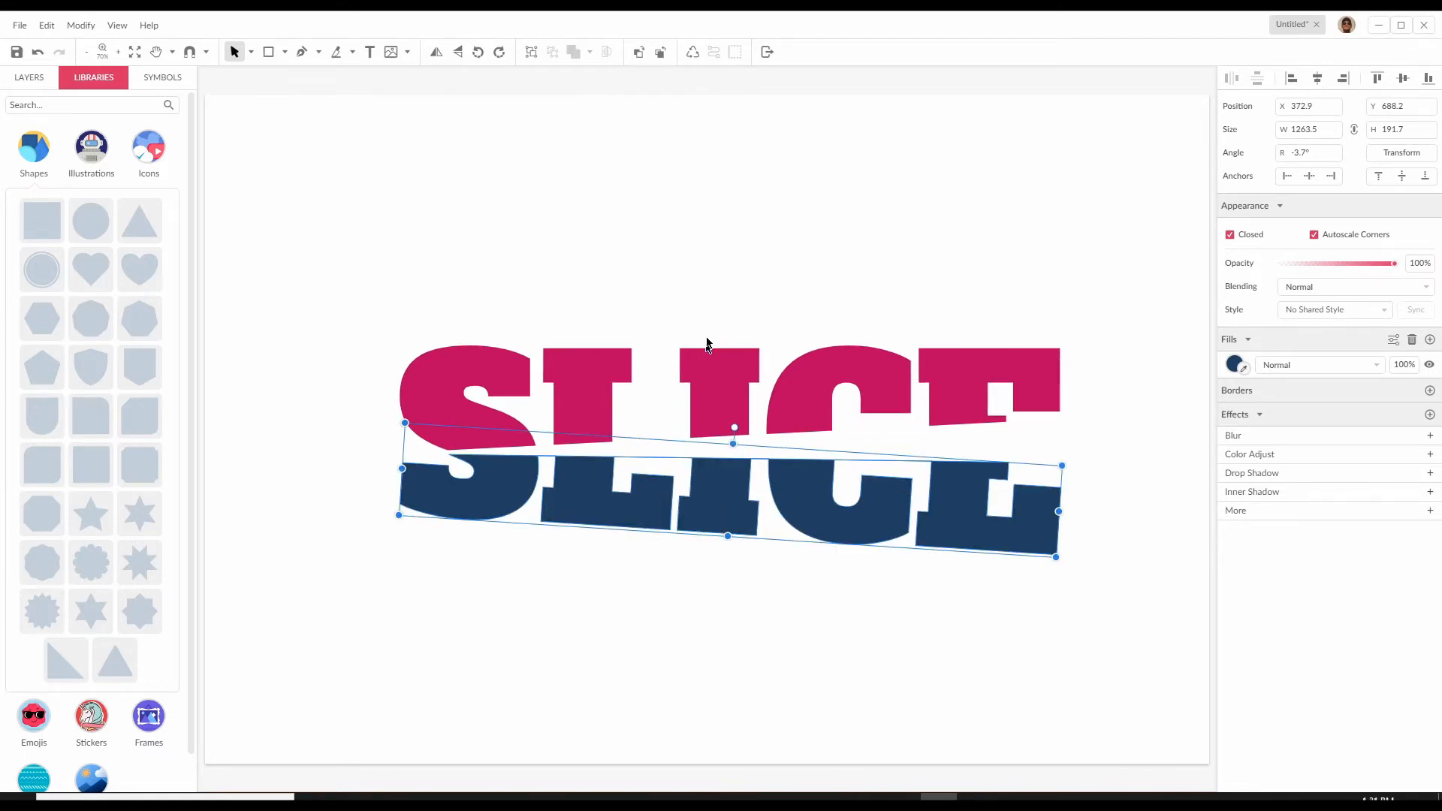
left_click(710, 315)
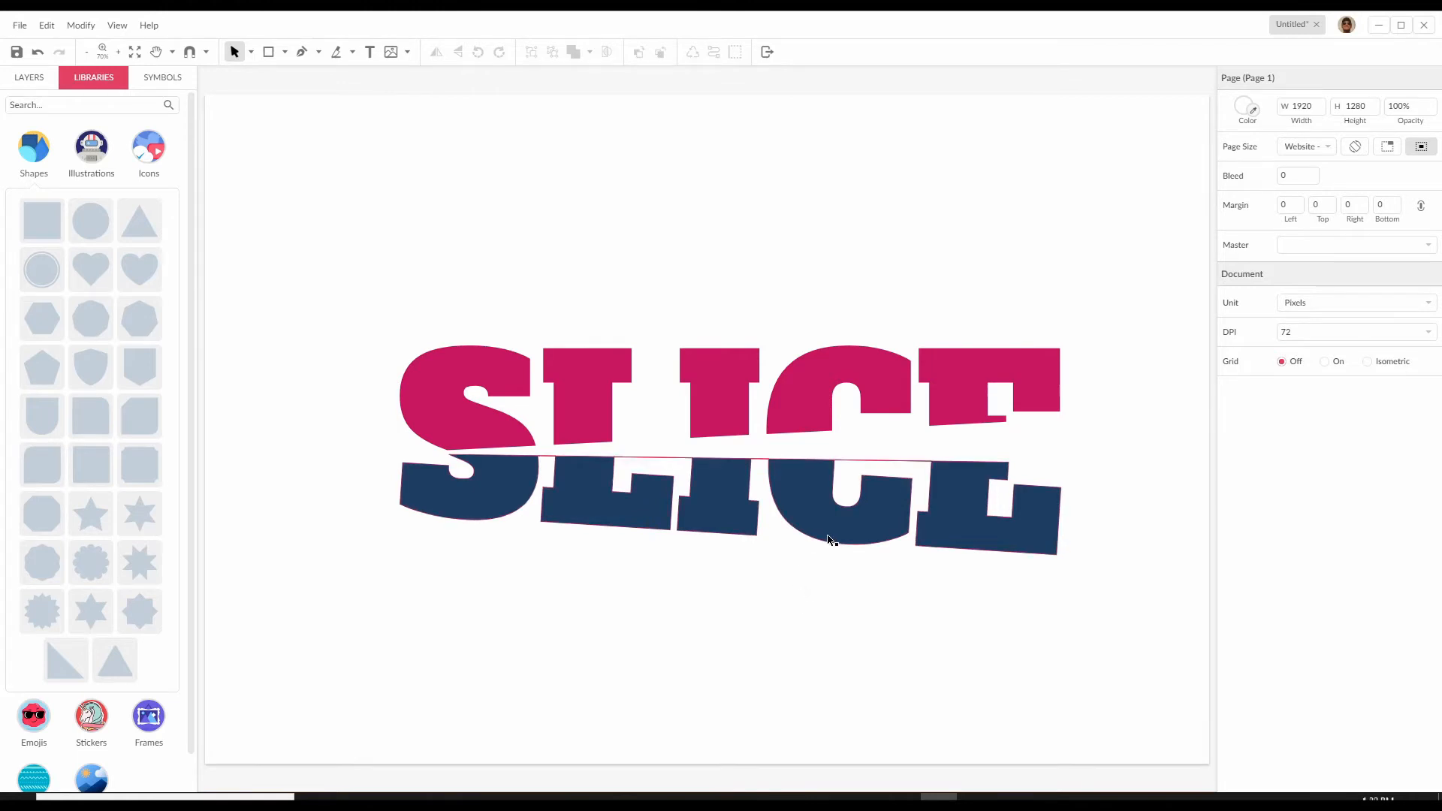
- Undo the moves and rotation of the word's lower half back to its original place against the upper half
key("ctrl+z")
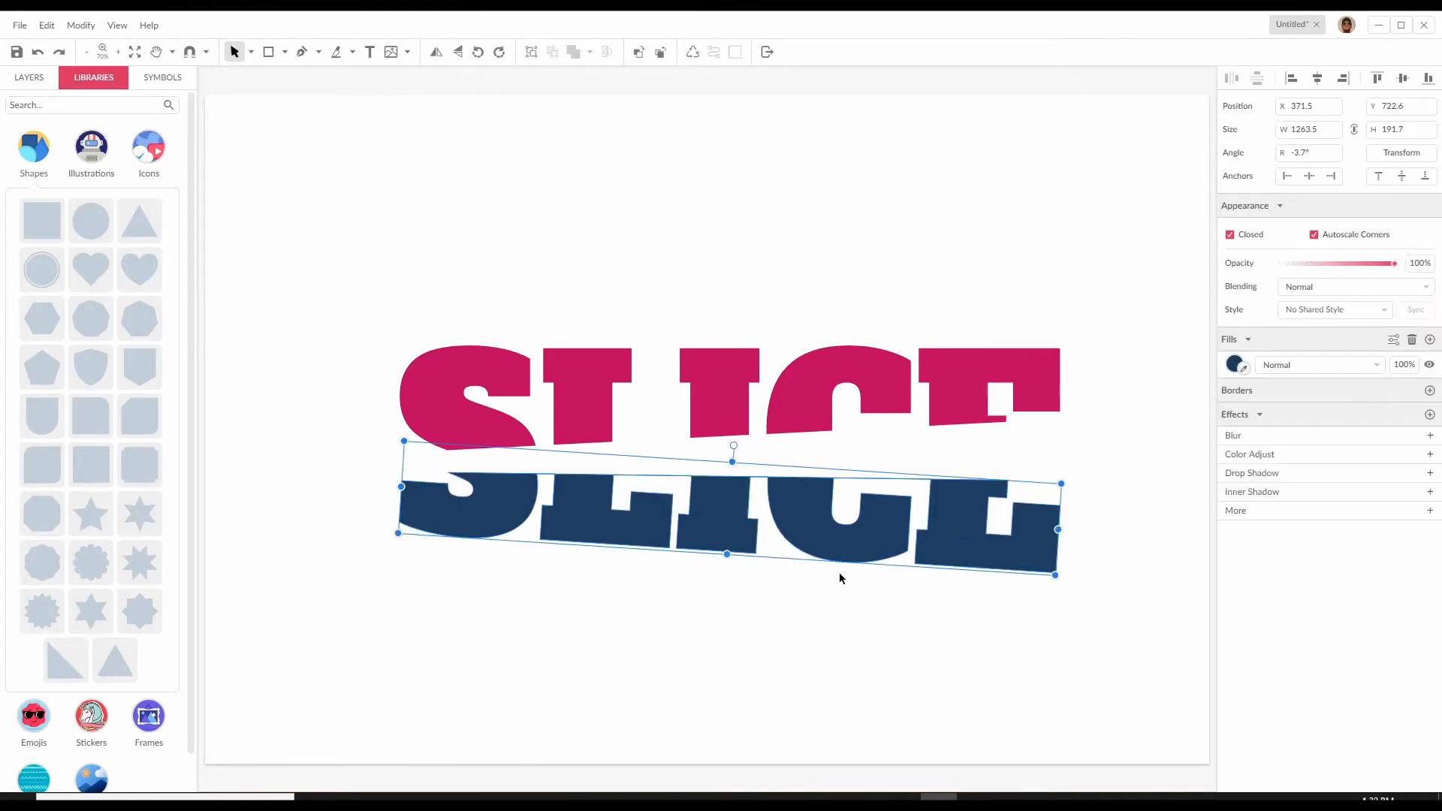
key("ctrl+z")
key("ctrl+z")
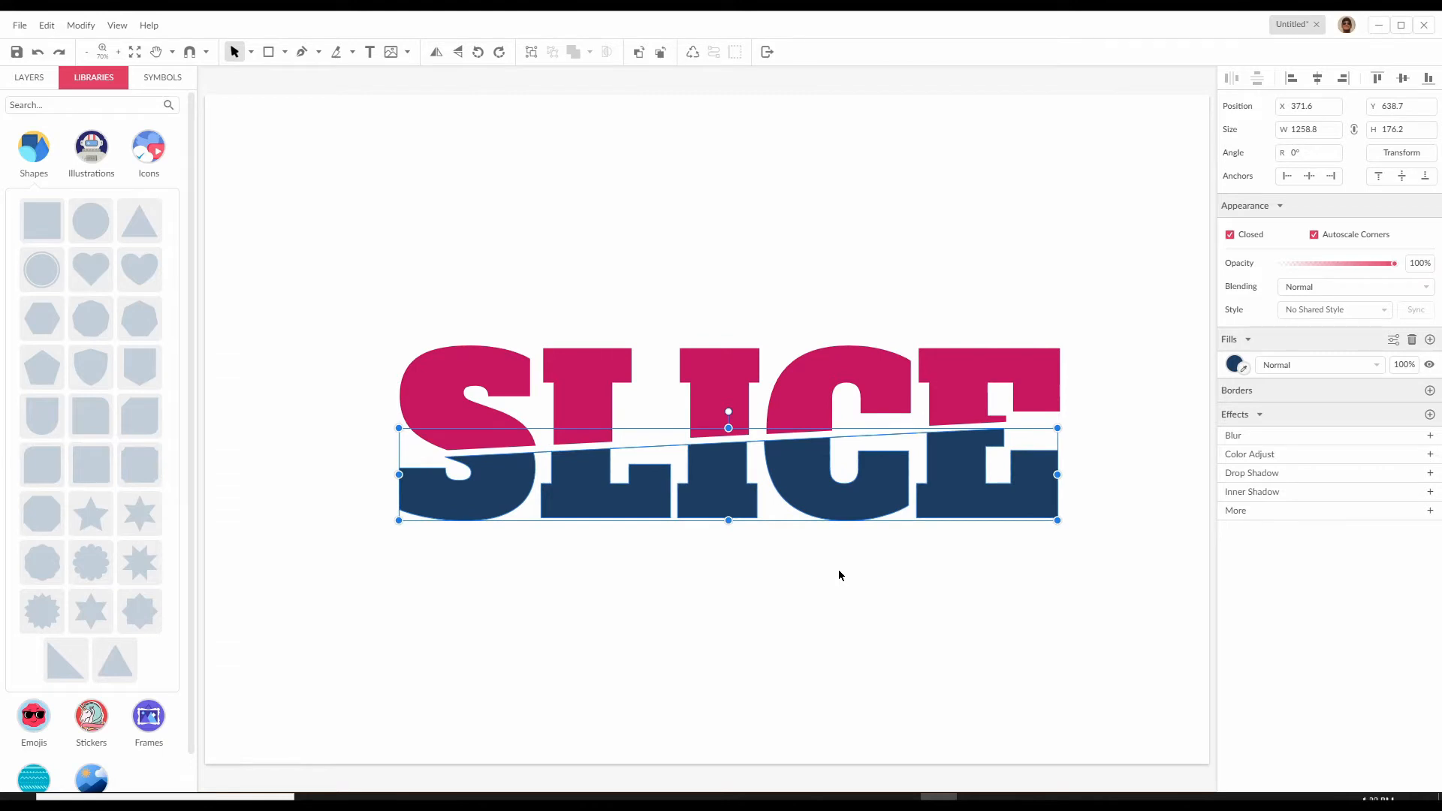
key("ctrl+z")
key("ctrl+z")
key("ctrl+z")
key("ctrl+z")
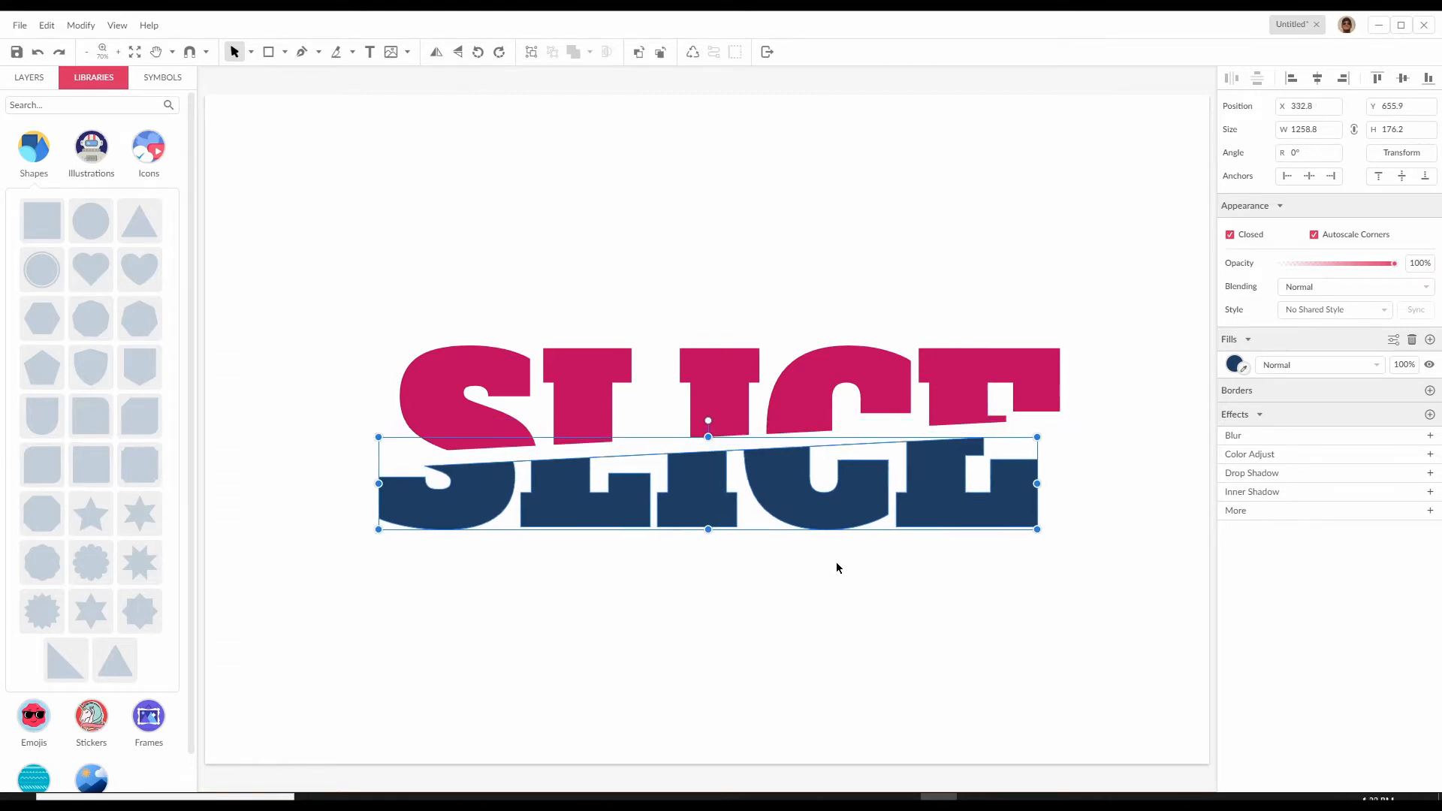
left_click(813, 210)
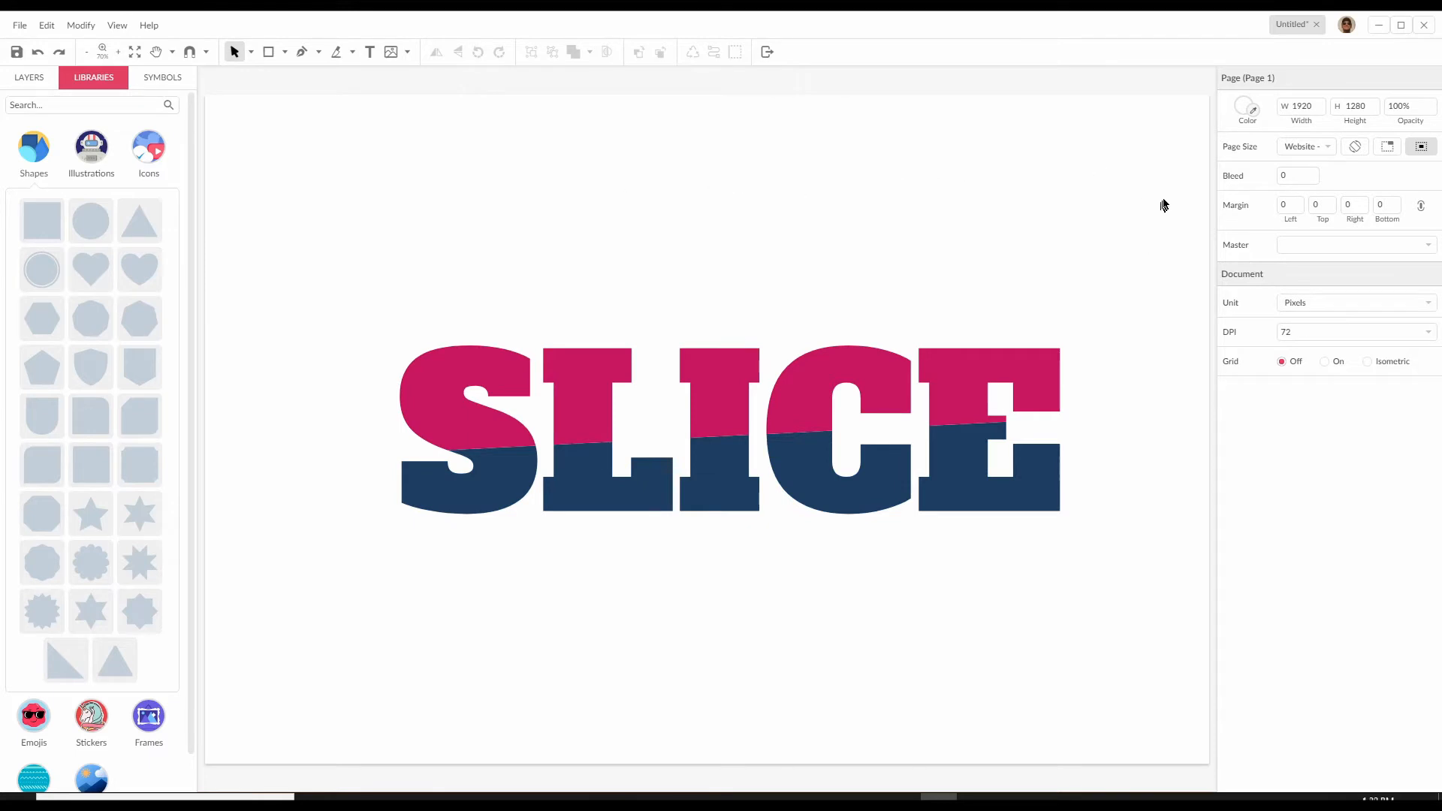
- Set the page background colour to purple (#771767)
left_click(1245, 110)
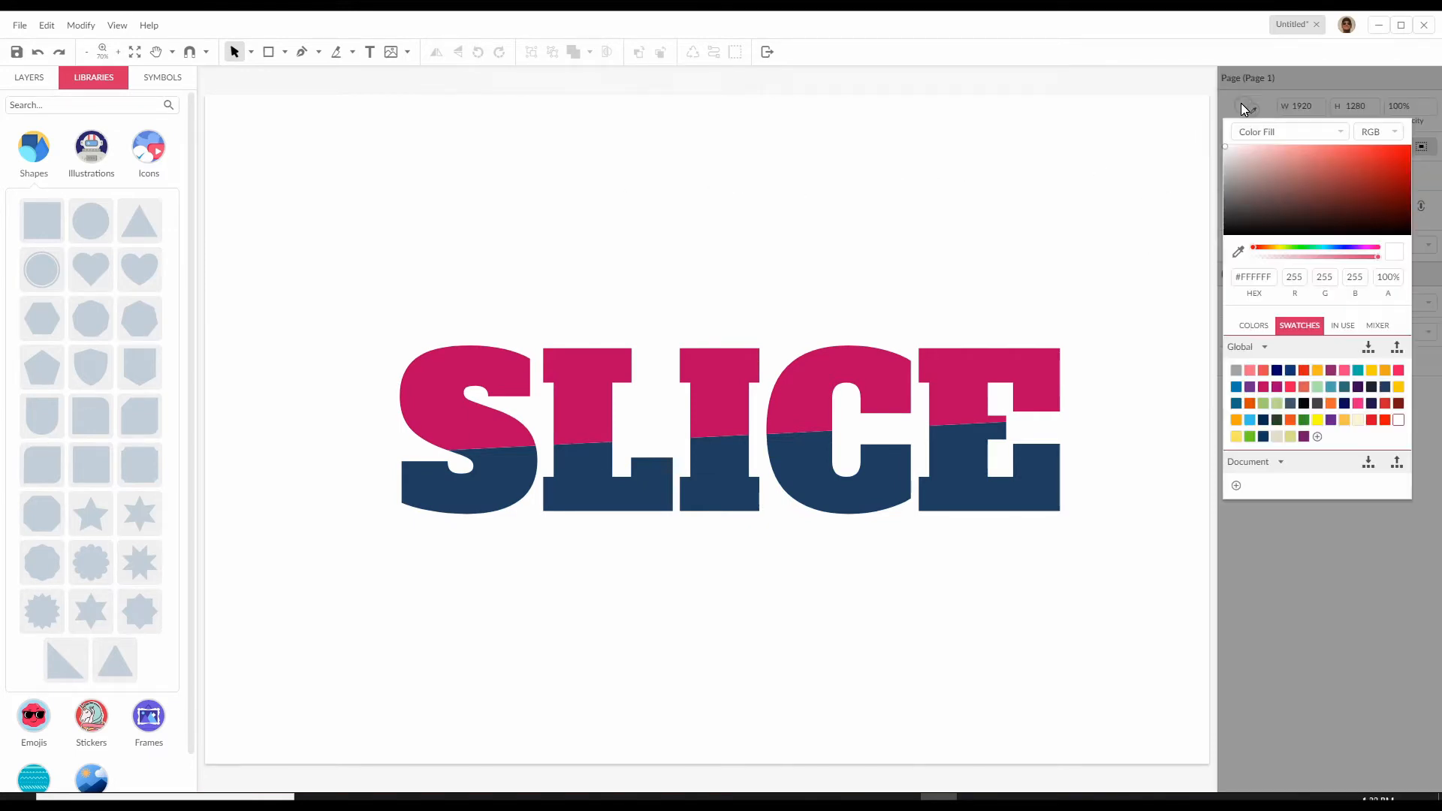
left_click(1304, 436)
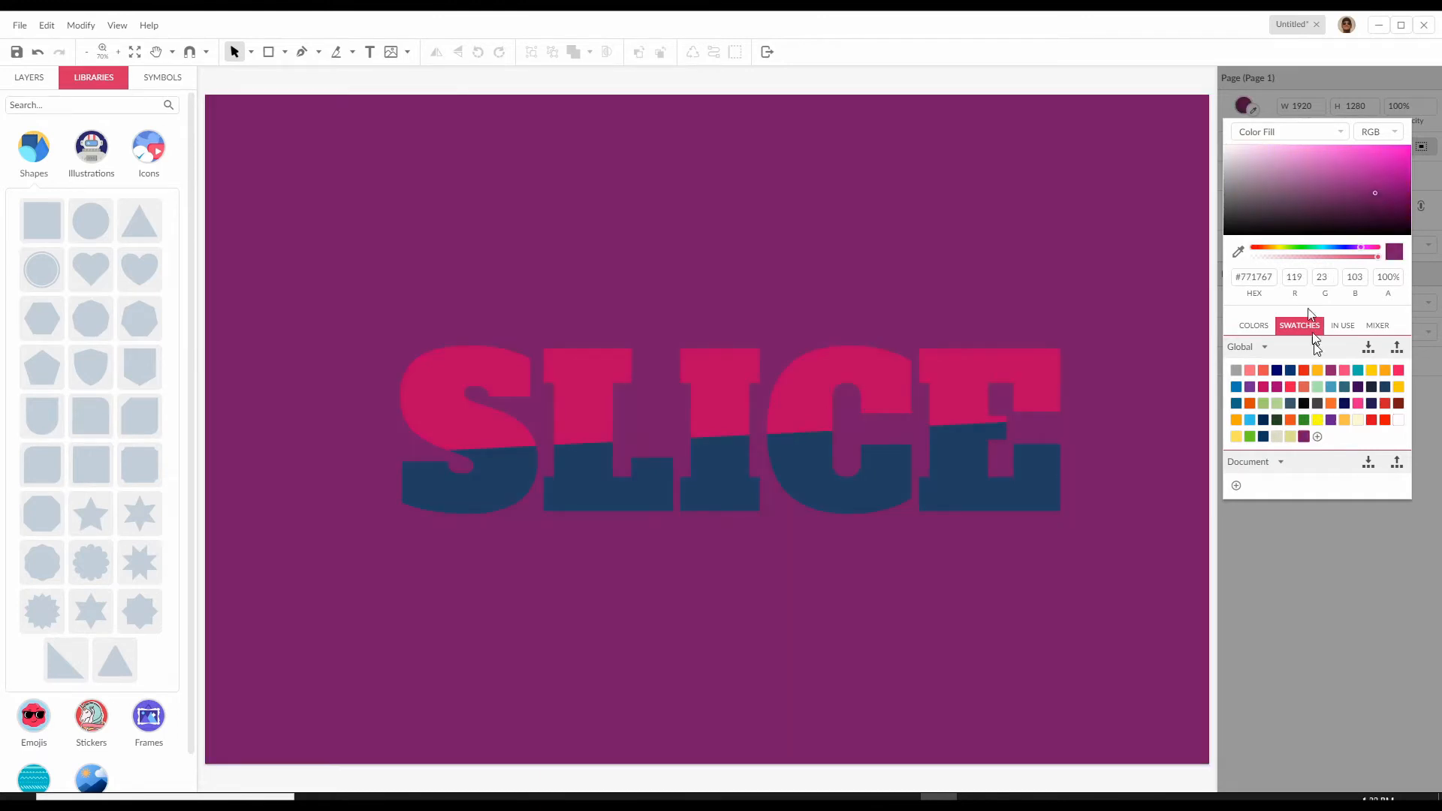
left_click(1107, 320)
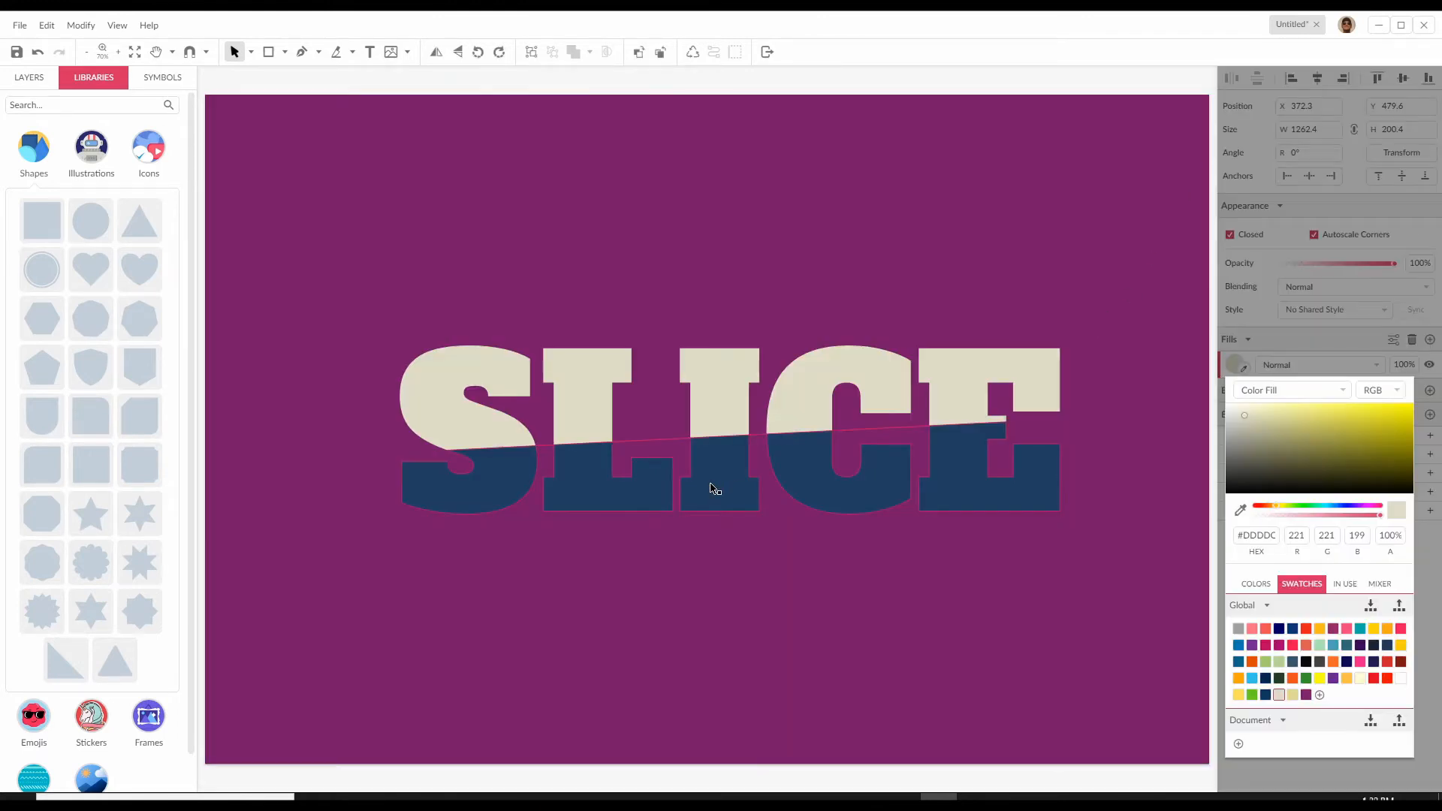
- Fill the lower half of the word SLICE with the same light beige as the upper half (RGB 221, 221, 199)
left_click(712, 484)
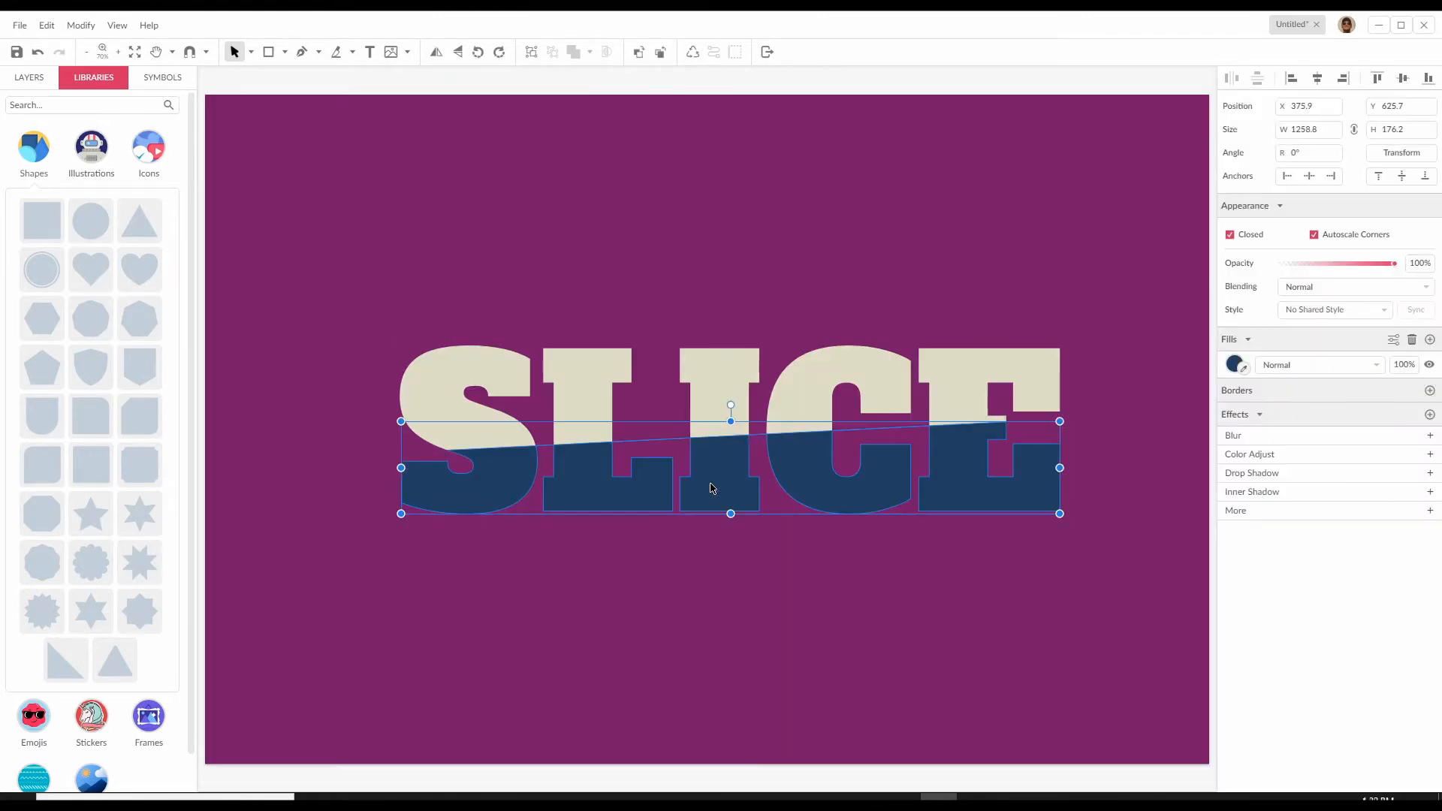
left_click(1234, 365)
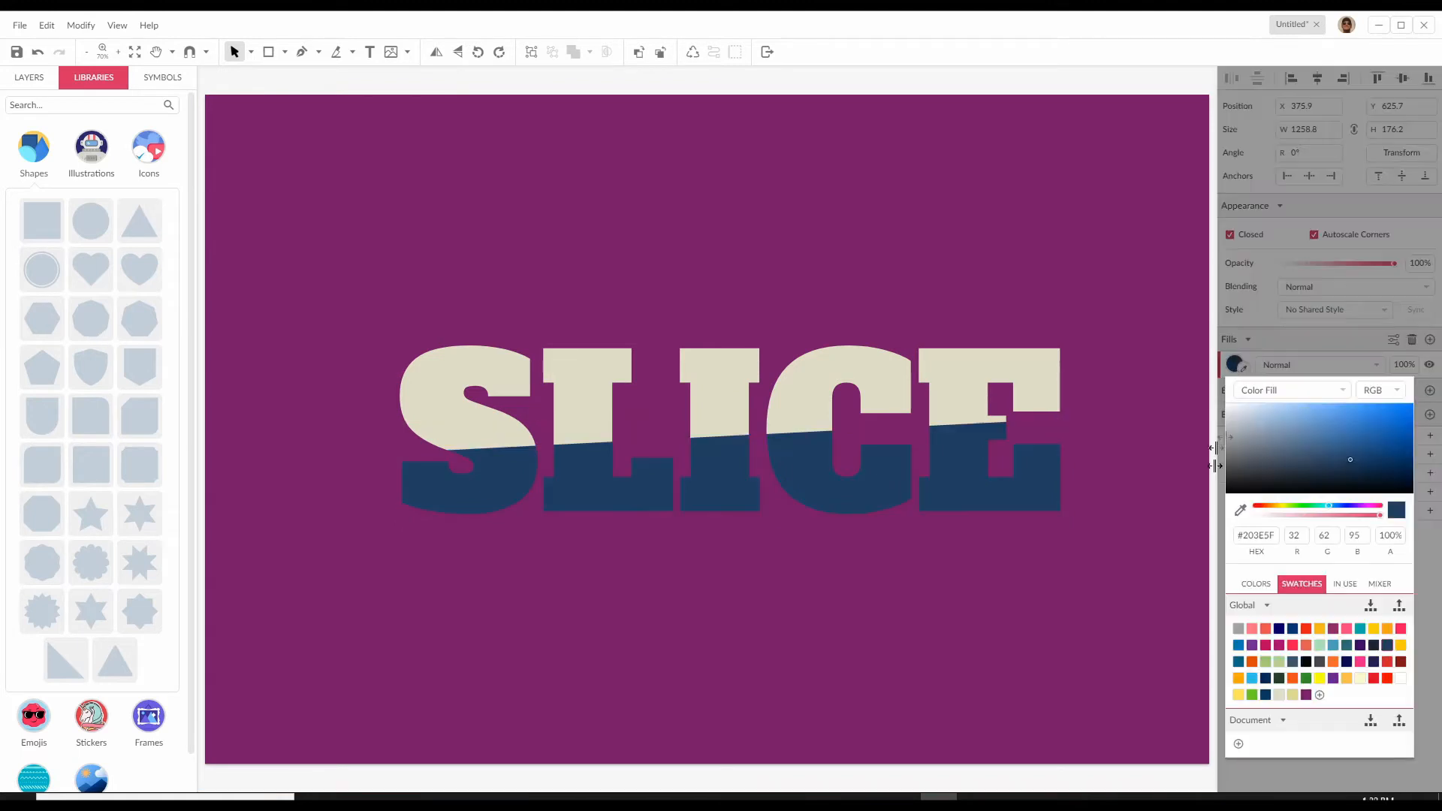
left_click(1279, 695)
left_click(749, 612)
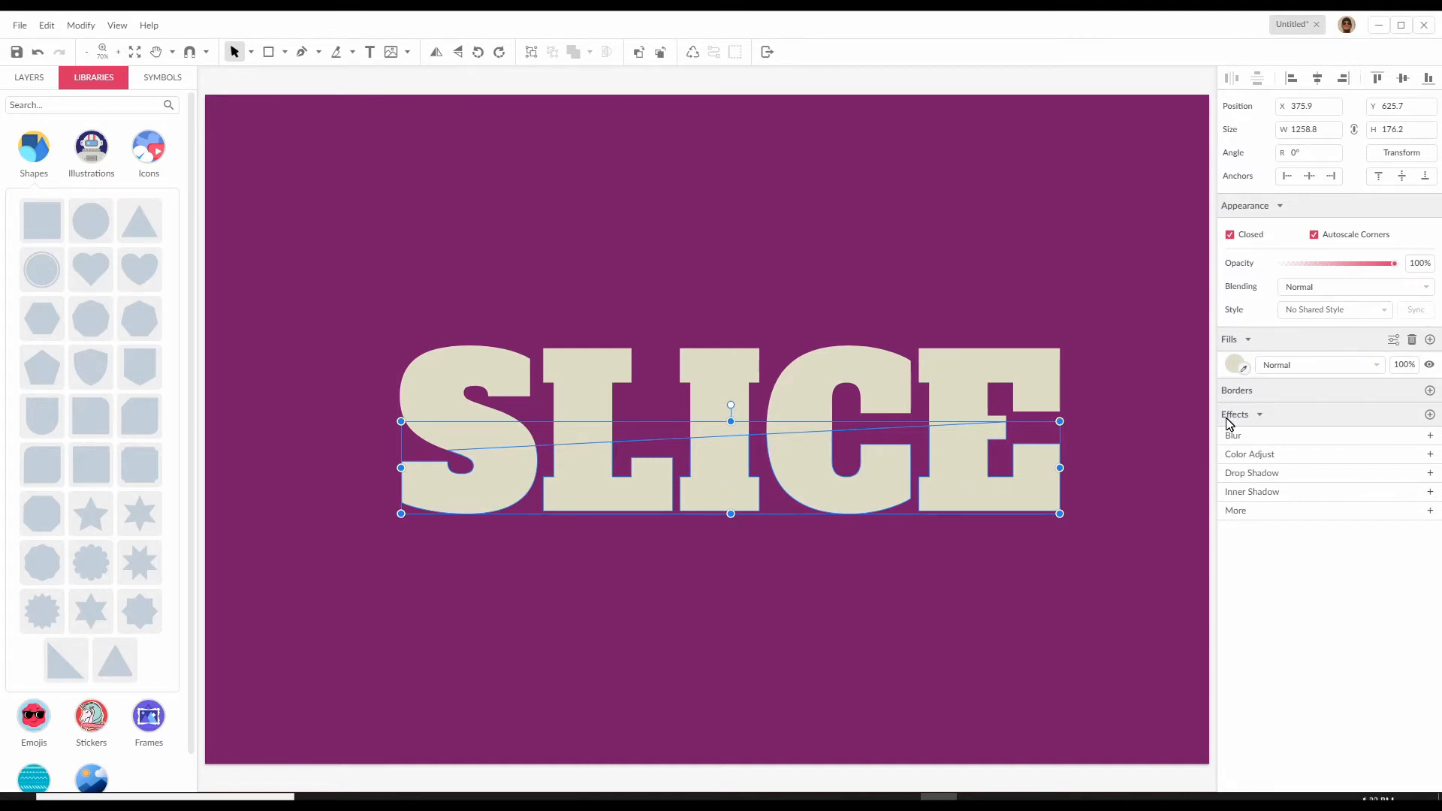
- Add an Overlay effect to the lower half and angle its black-to-transparent linear gradient so it fades downward from the cut
left_click(1244, 510)
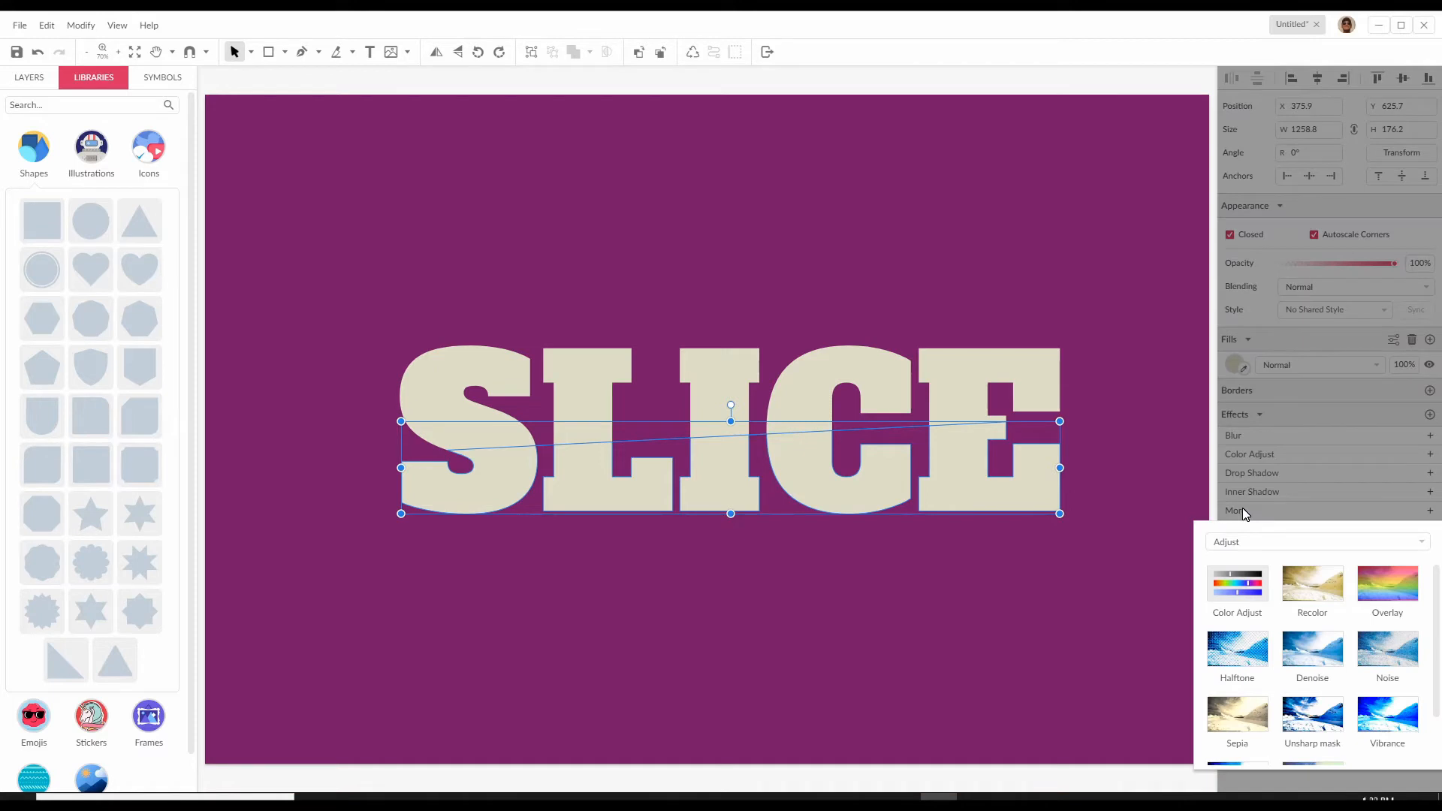
left_click(1396, 588)
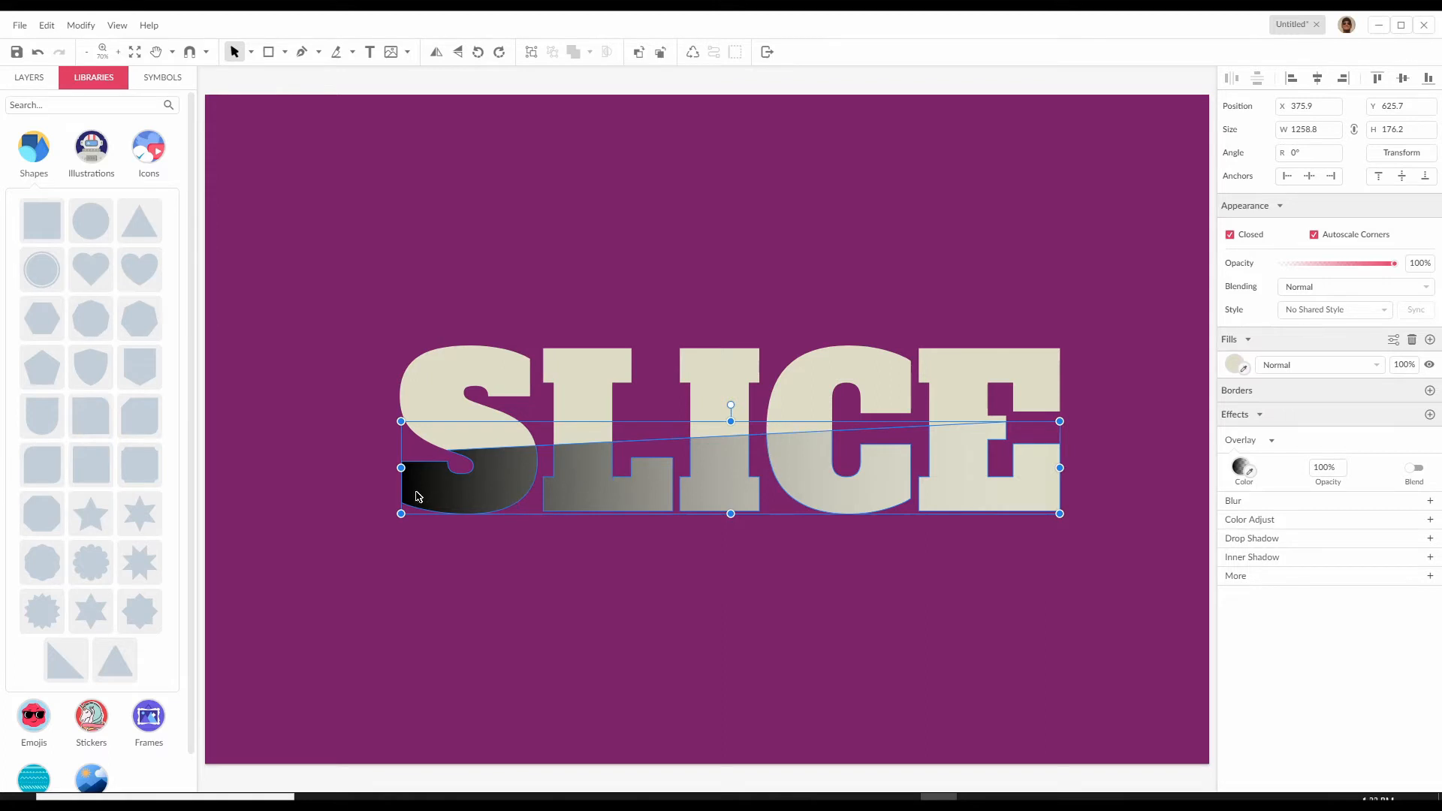
left_click(1241, 468)
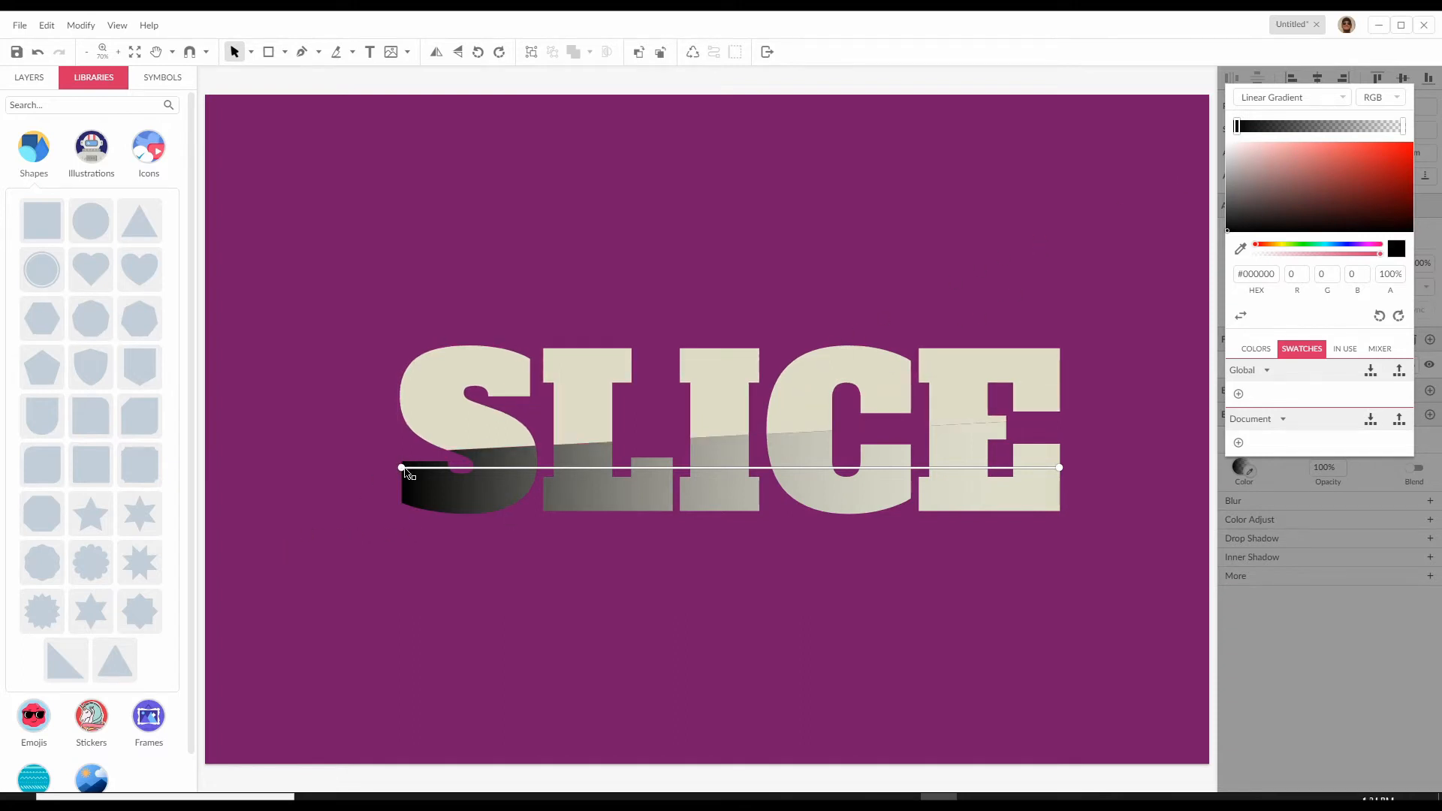
left_click_drag(402, 469, 710, 418)
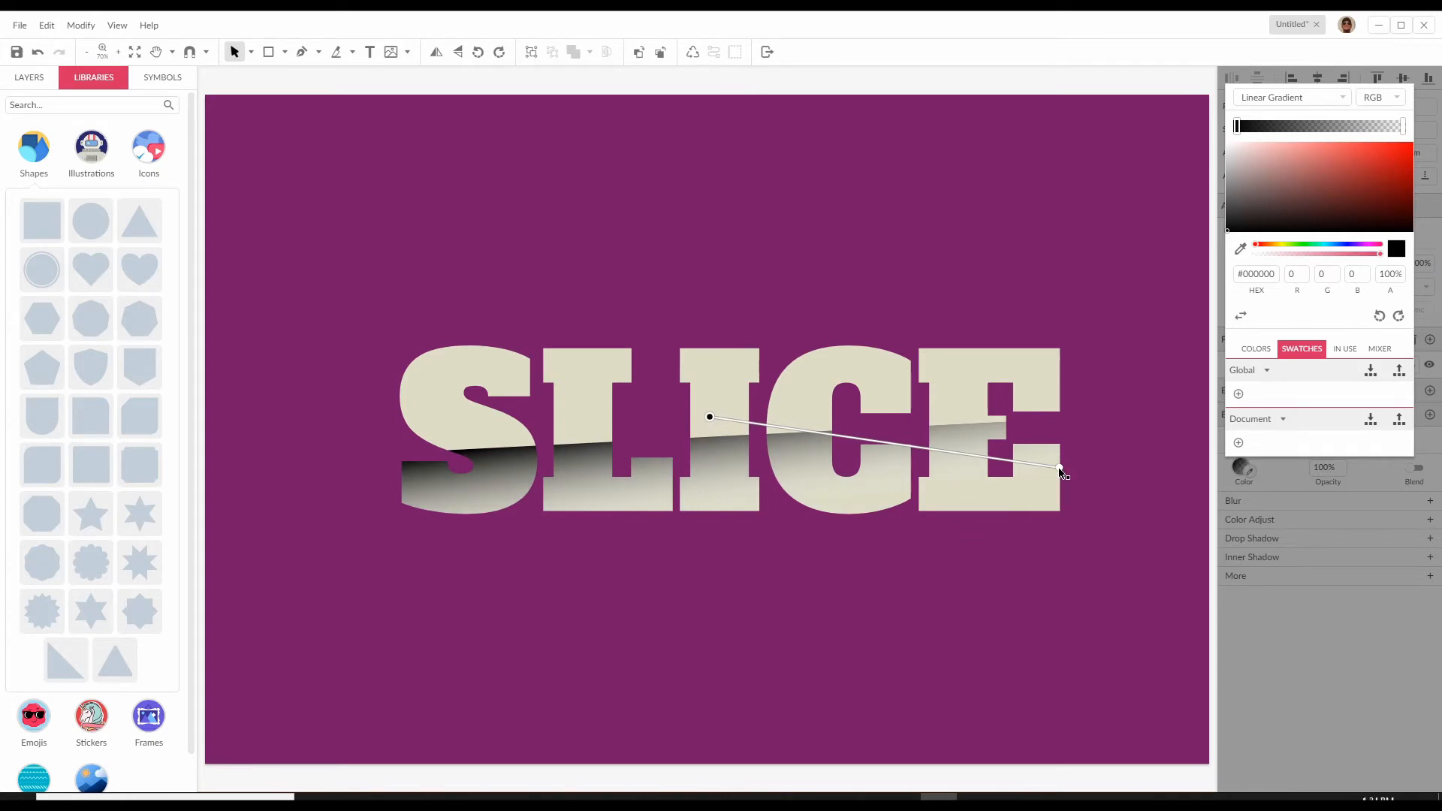
left_click_drag(1060, 469, 845, 475)
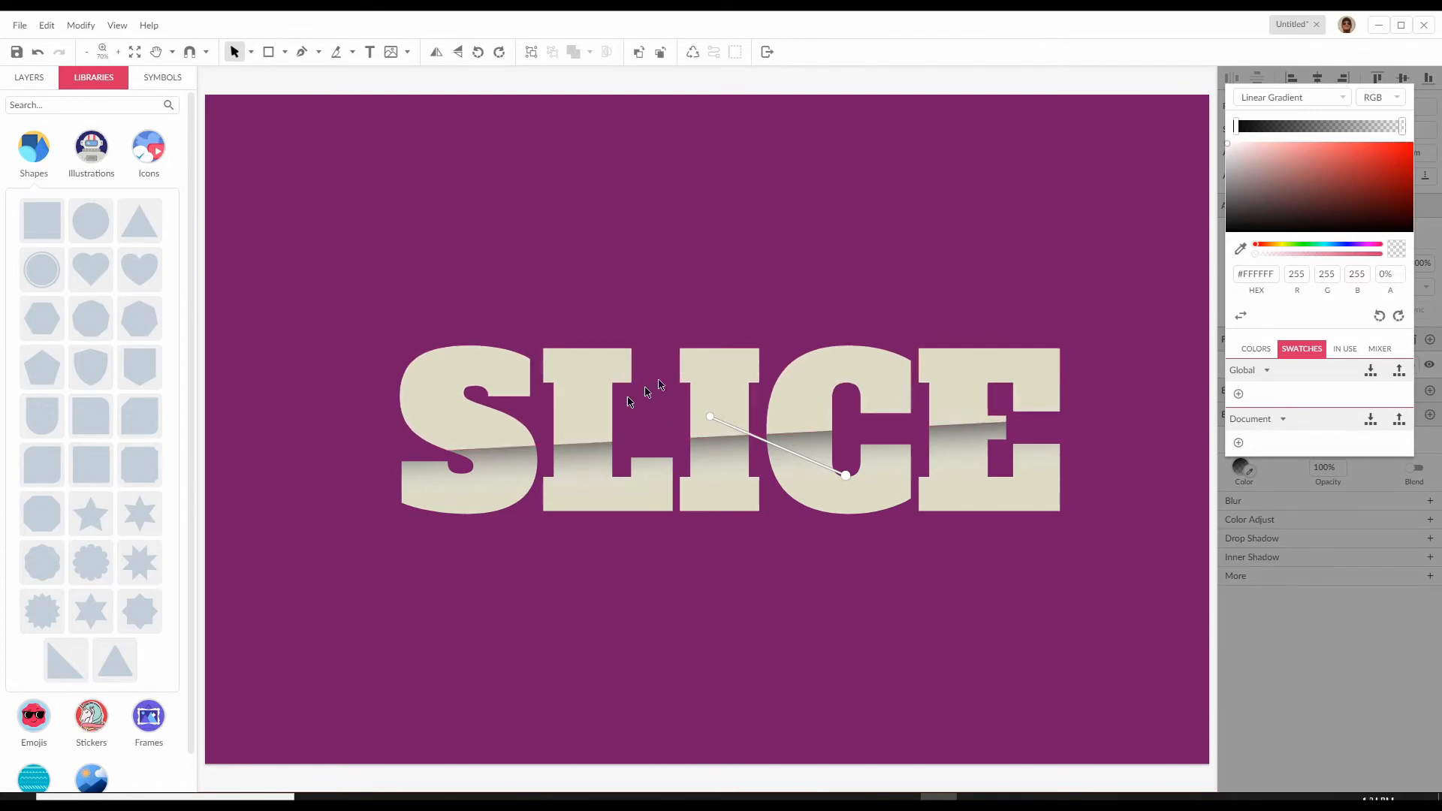
left_click(1114, 651)
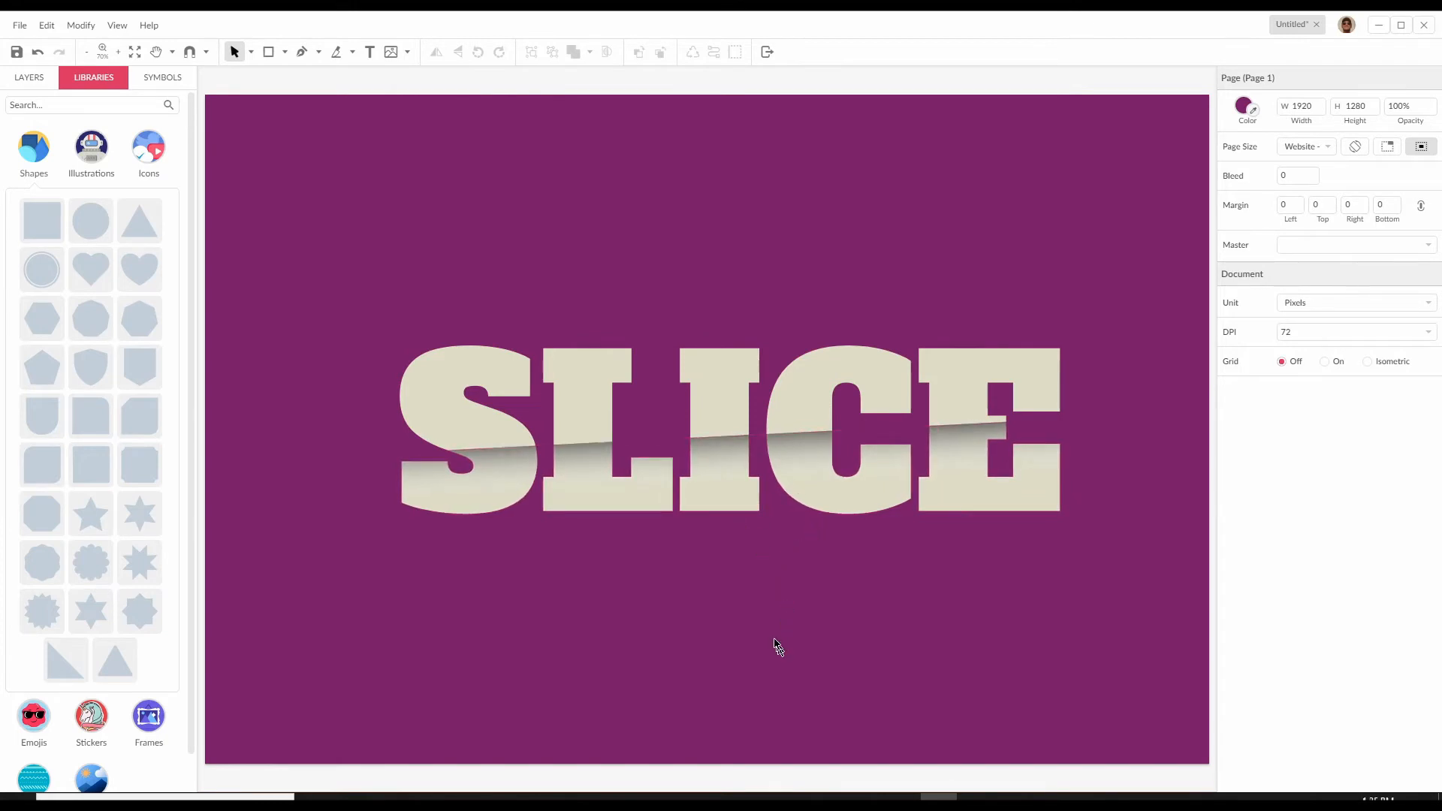
- Nudge the lower half of SLICE 10 px down and slightly to the right, away from the upper half
left_click(719, 494)
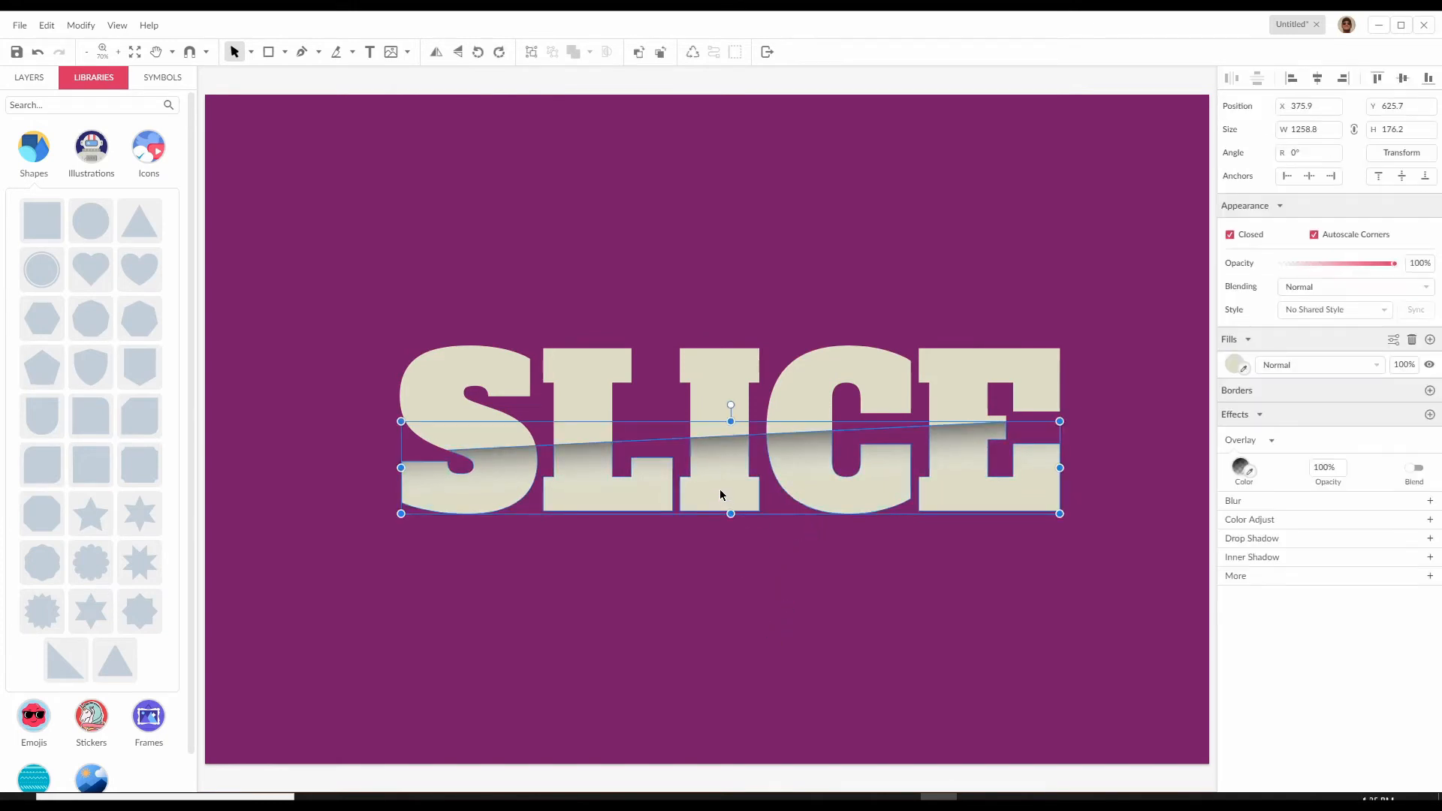
key("Down")
key("Down")
key("Down")
key("Down")
key("Down")
key("Down")
key("Down")
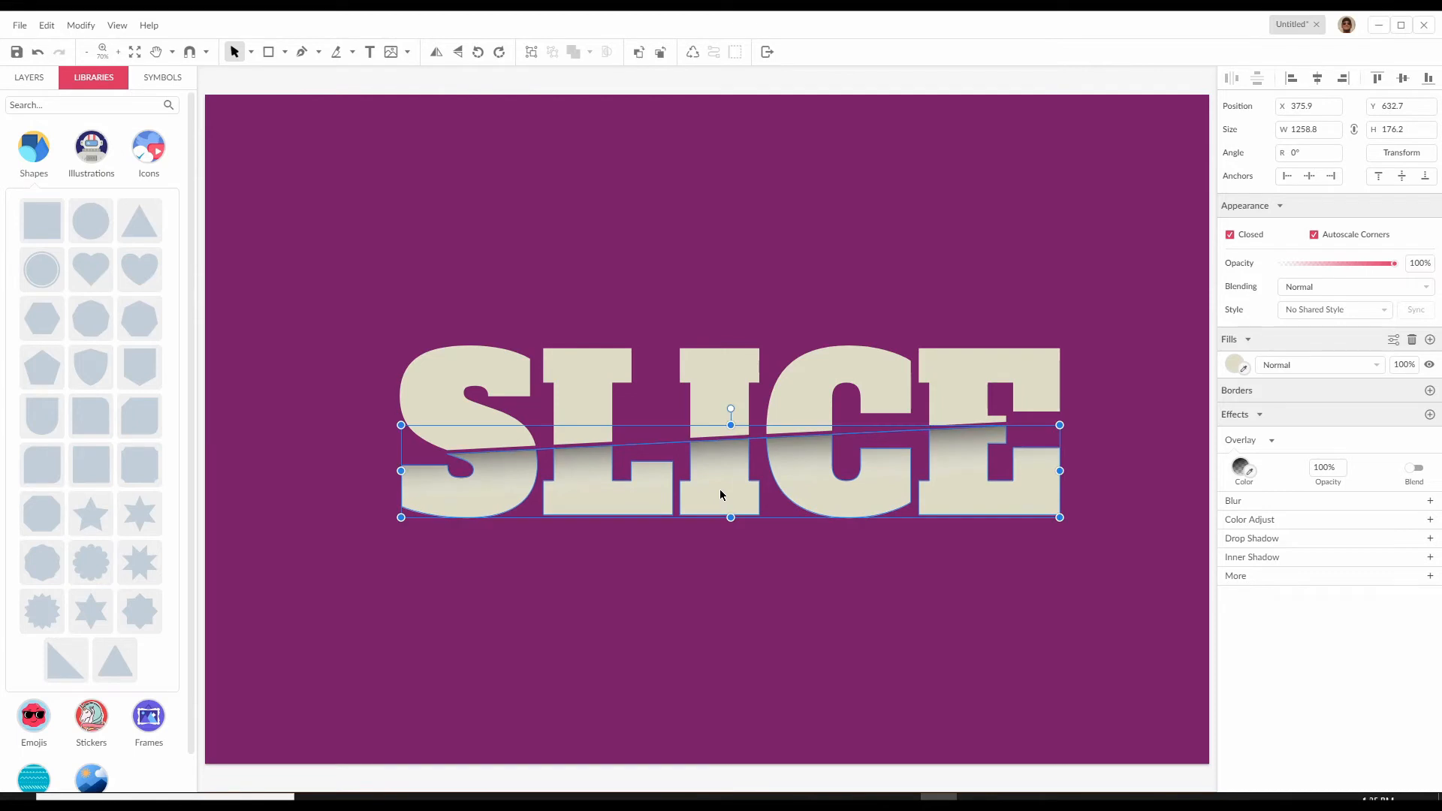
key("Down")
key("Down")
key("Down")
key("Right")
key("Right")
key("Right")
key("Right")
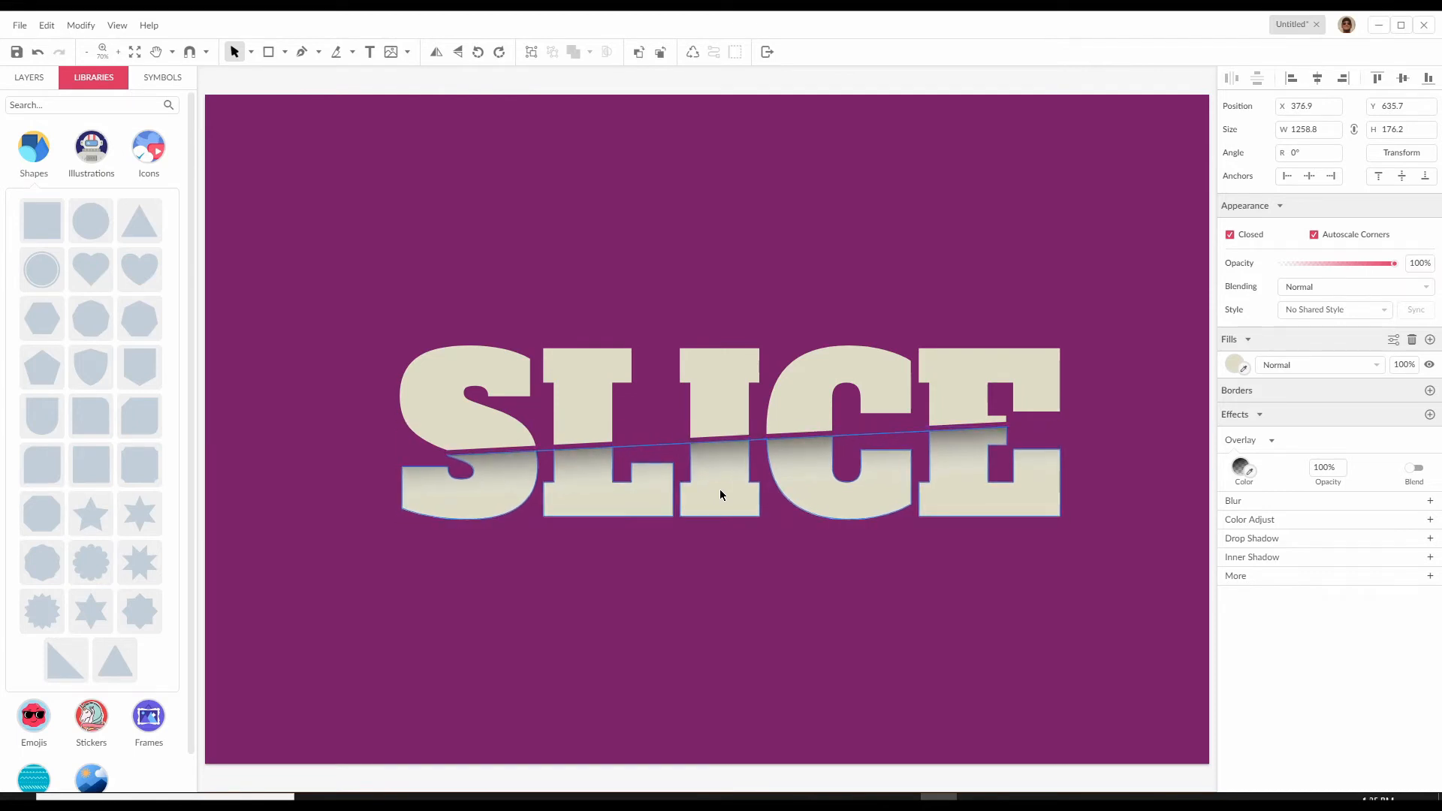
mouse_move(728, 471)
left_mouse_down()
mouse_move(747, 498)
mouse_move(730, 469)
left_mouse_up()
left_click(781, 579)
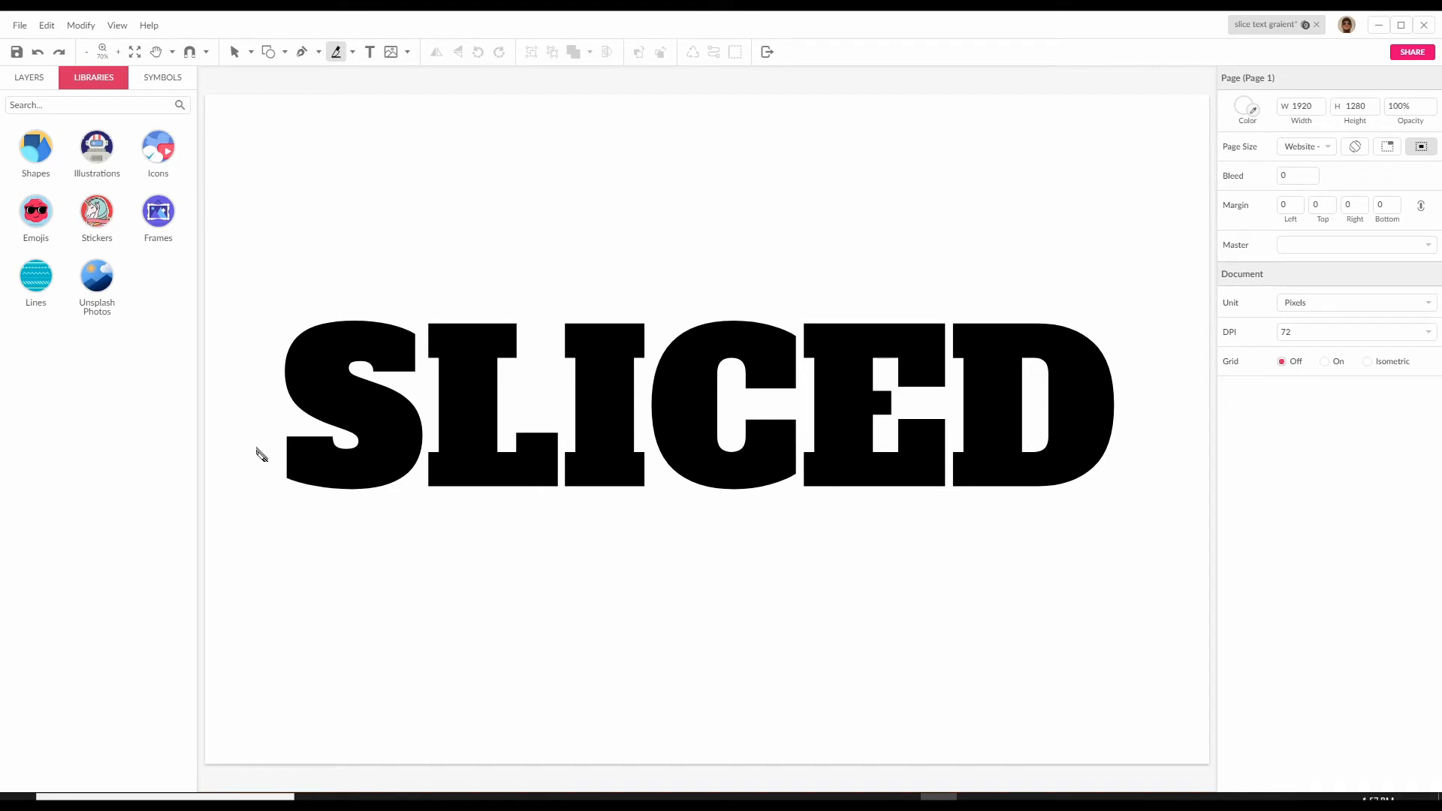
- Cut the black word SLICED in two with a slightly rising diagonal knife line across all the letters
mouse_move(228, 430)
left_mouse_down()
mouse_move(274, 413)
mouse_move(1189, 366)
left_mouse_up()
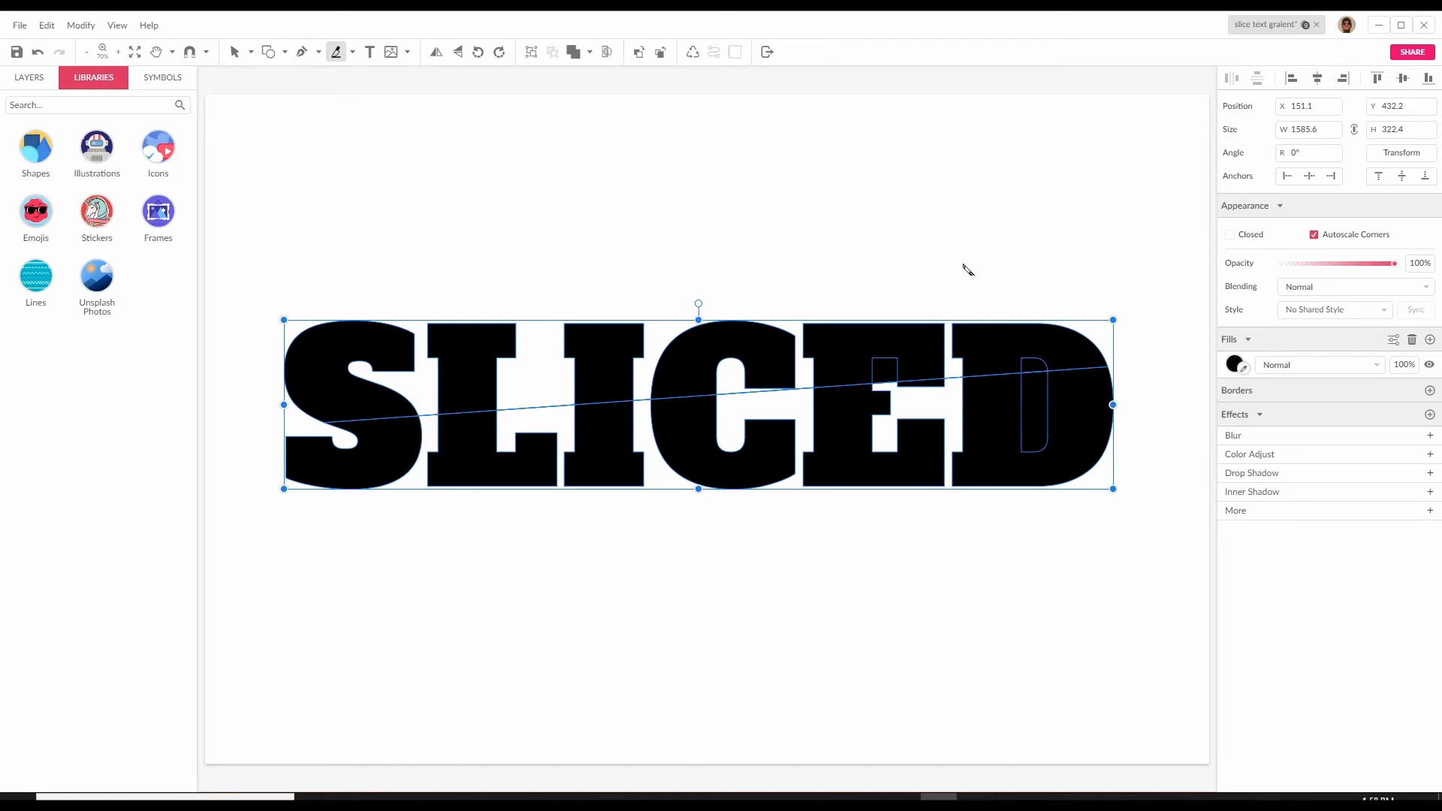
left_click(234, 54)
left_click(751, 602)
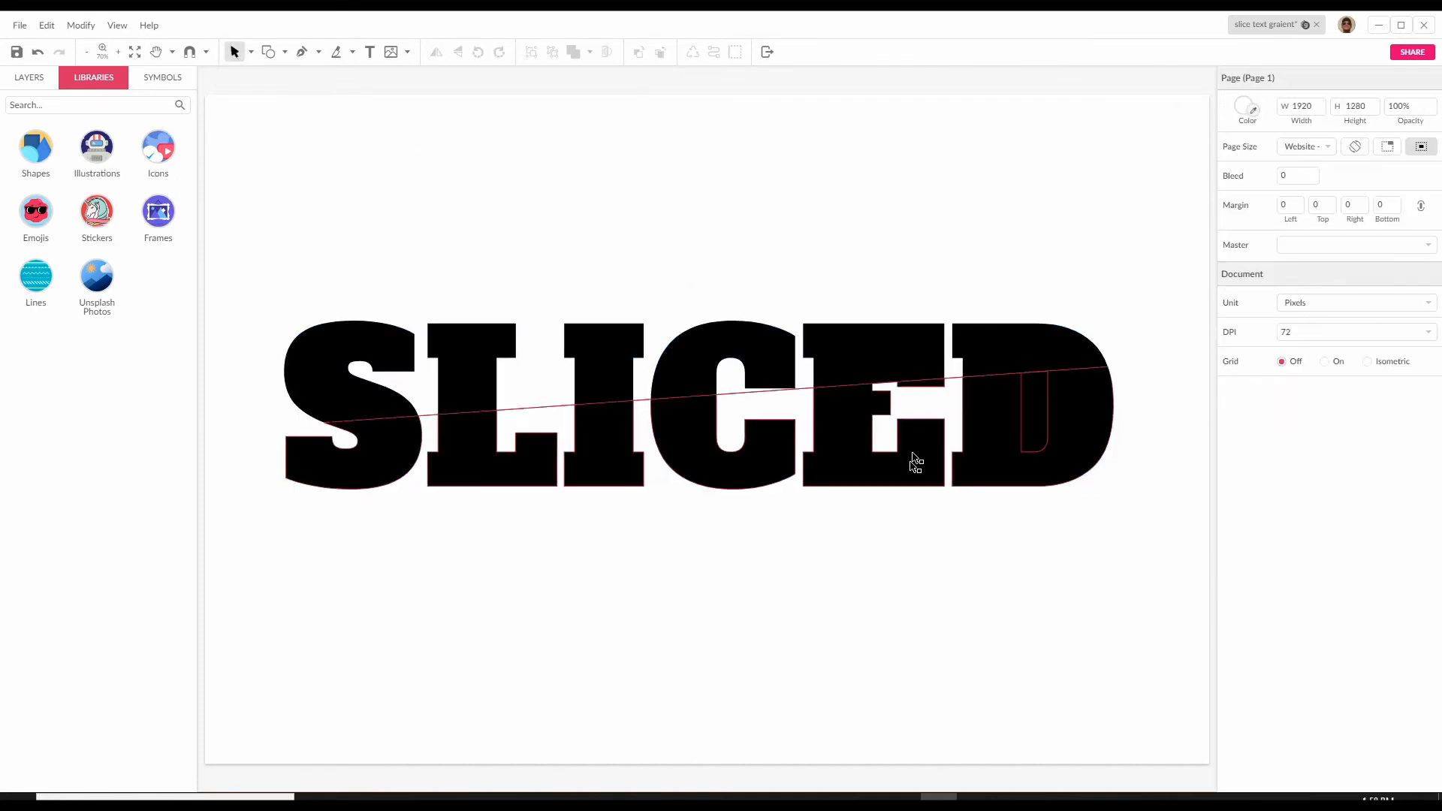
- Split the path of the lower half of SLICED into separate shapes
left_click(855, 457)
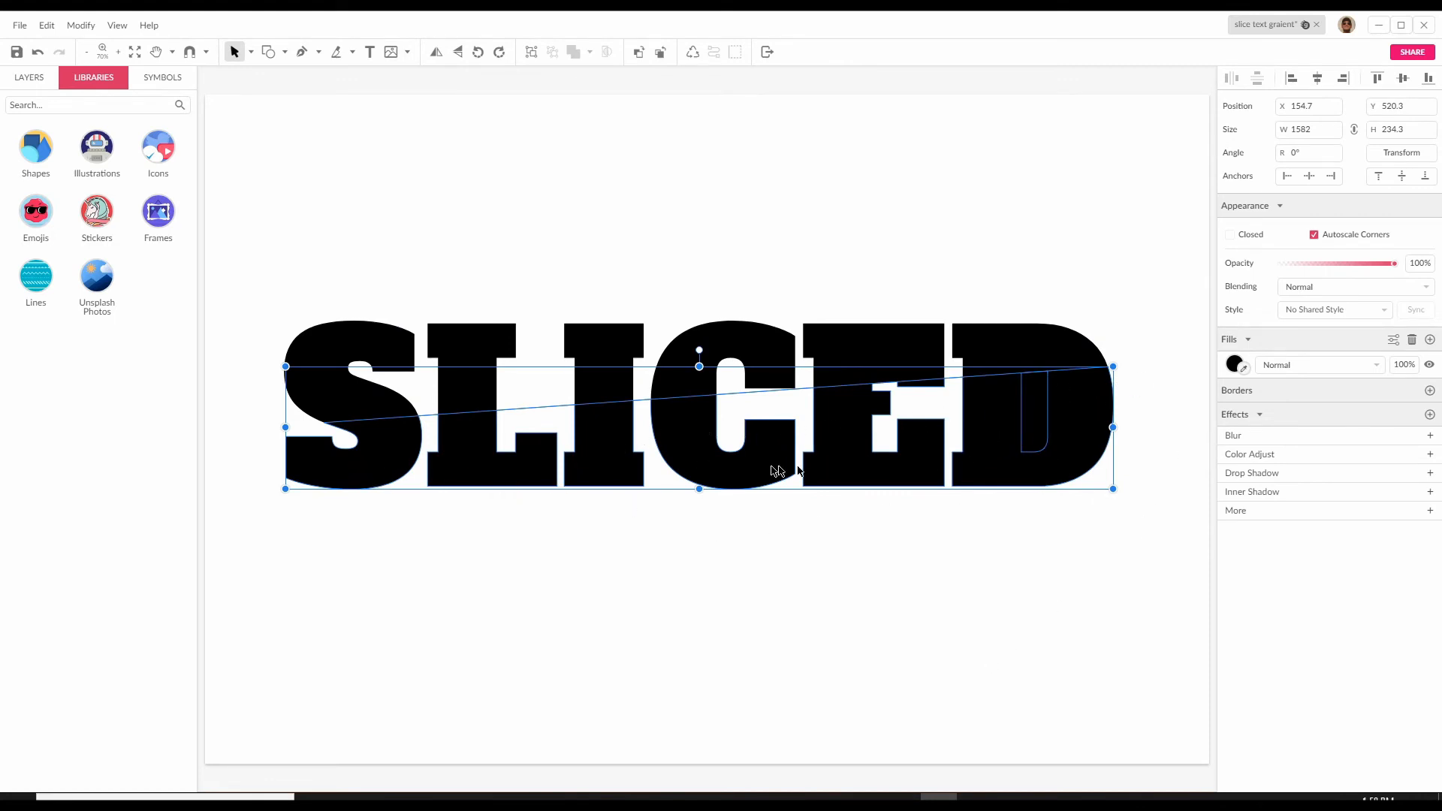
right_click(1004, 430)
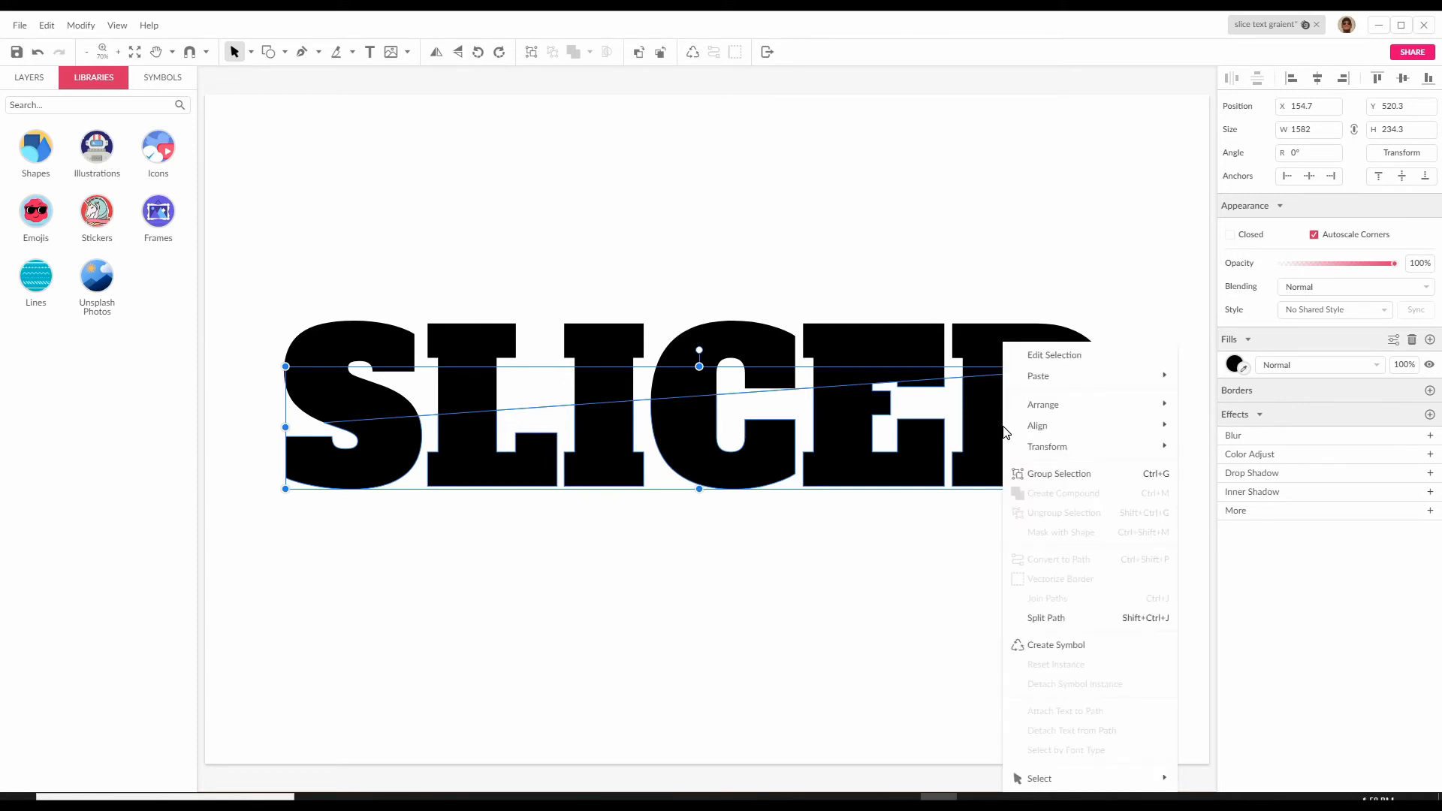
left_click(1041, 624)
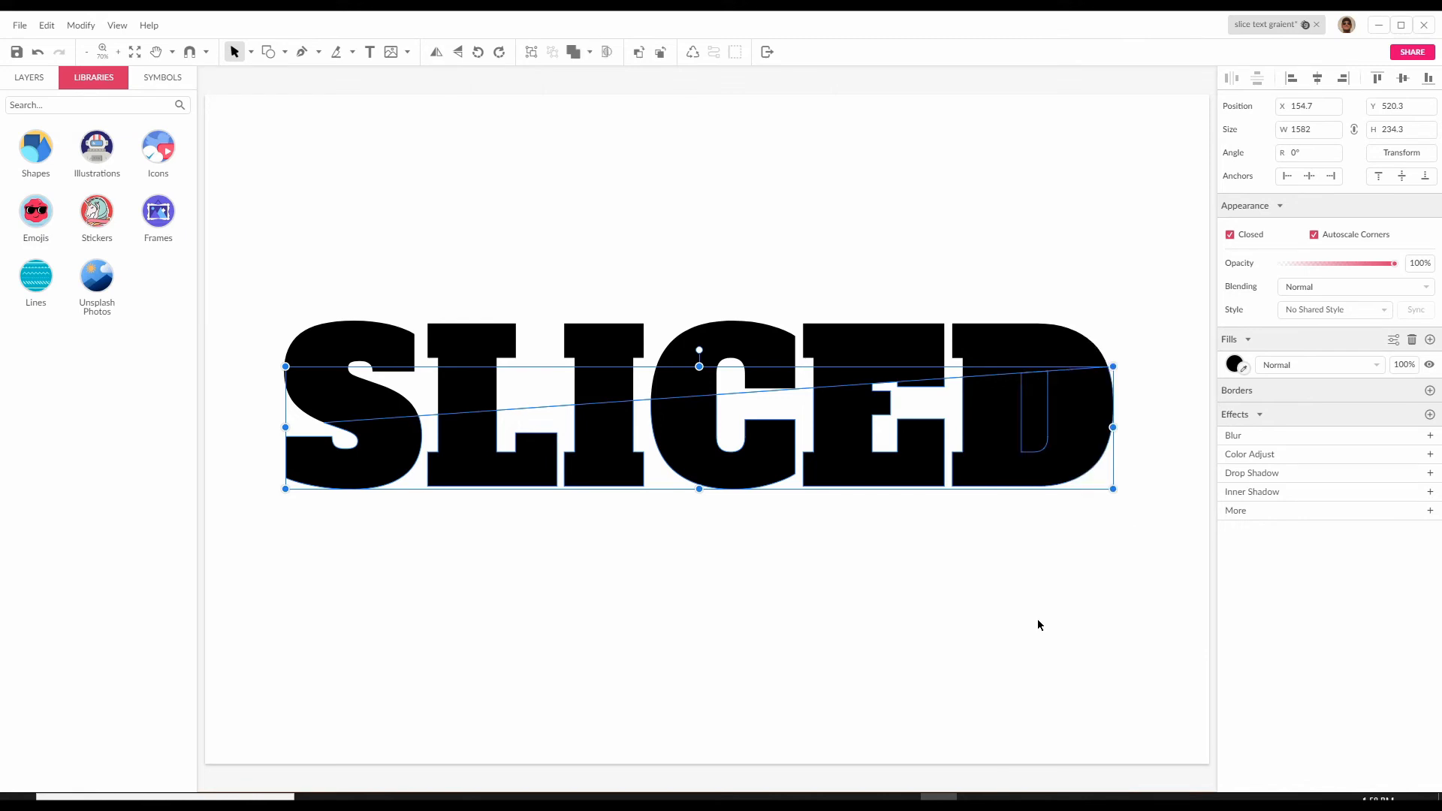
left_click(1006, 558)
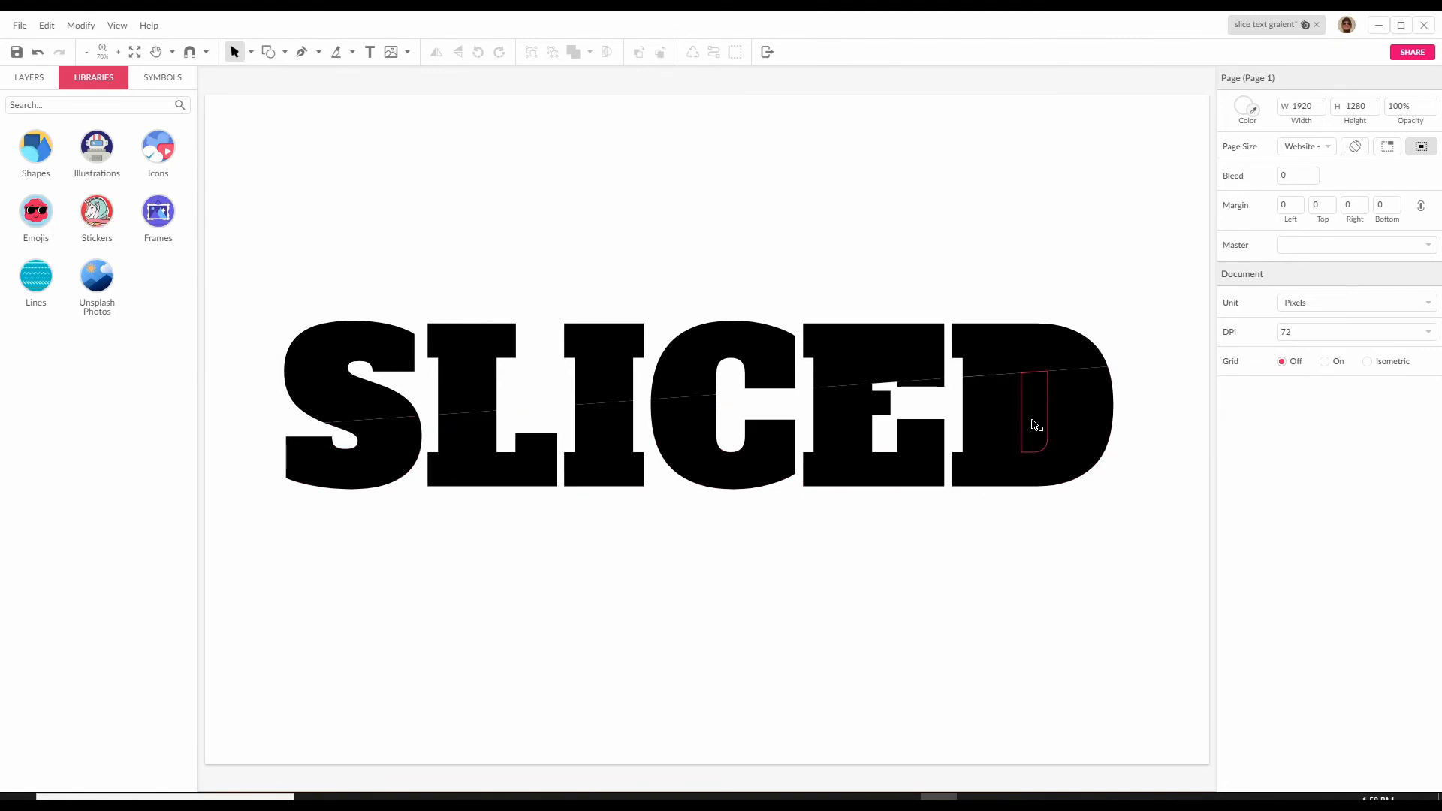
- Fill the lower part of the D's inner hole with white (#FFFFFF)
left_click(1035, 426)
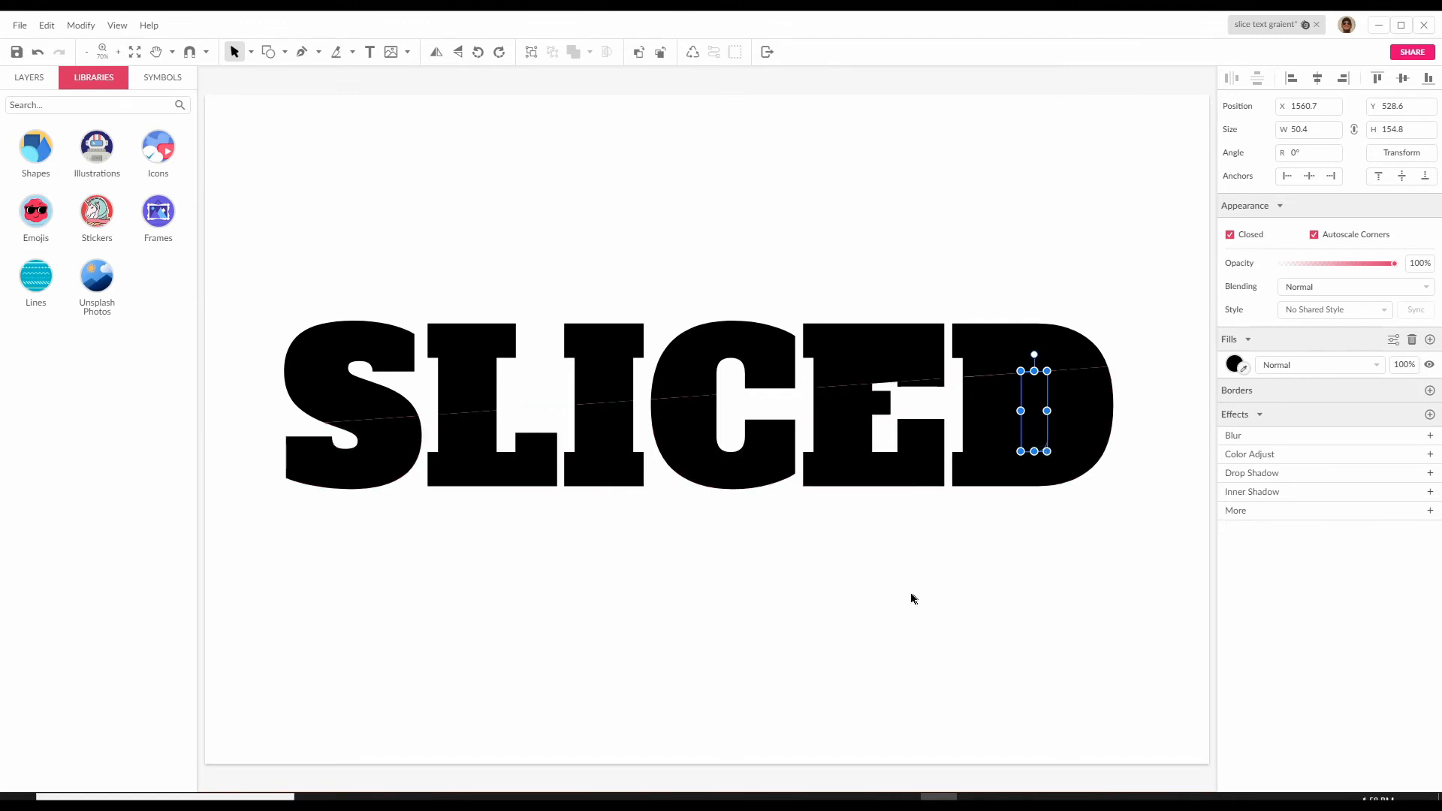
left_click(1234, 366)
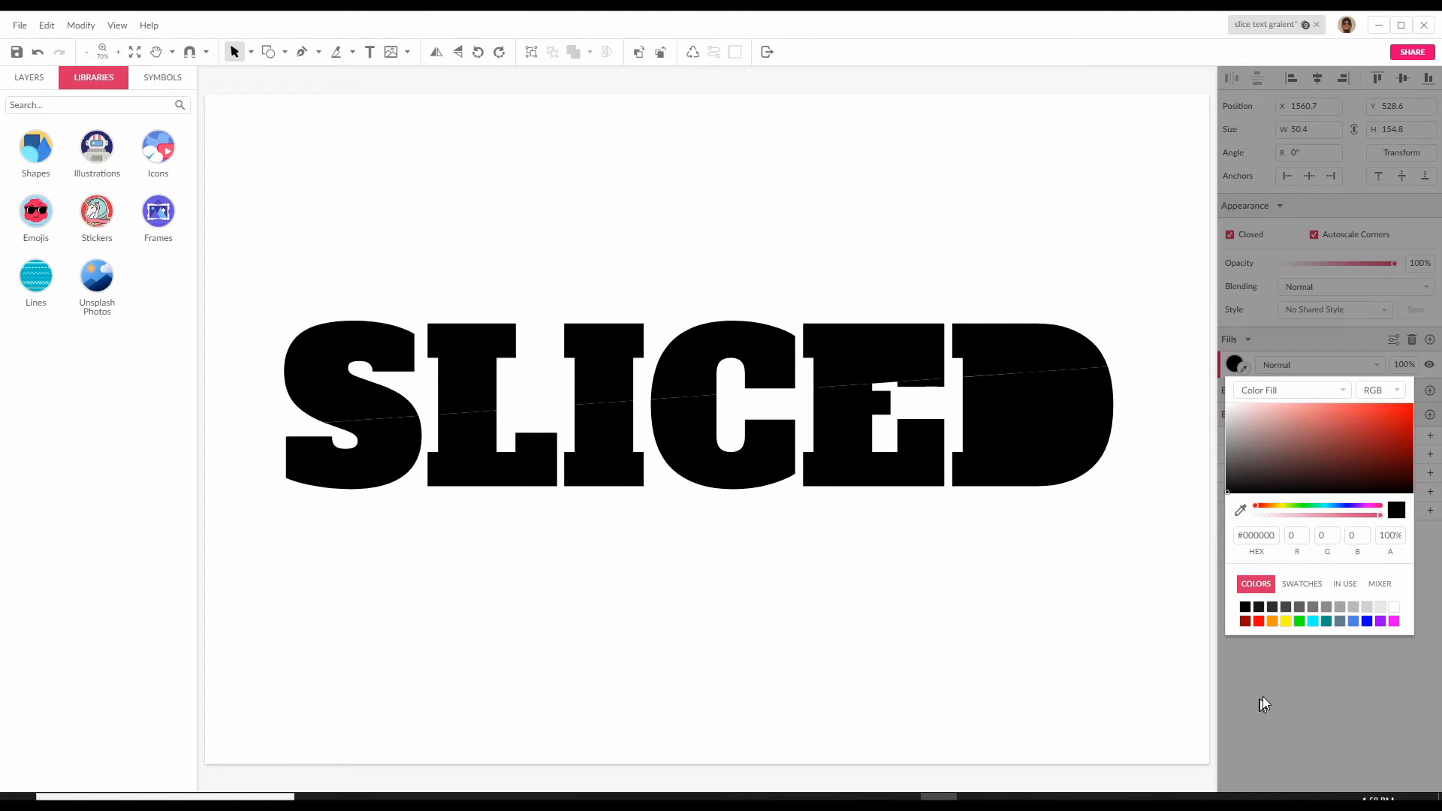
left_click(1395, 608)
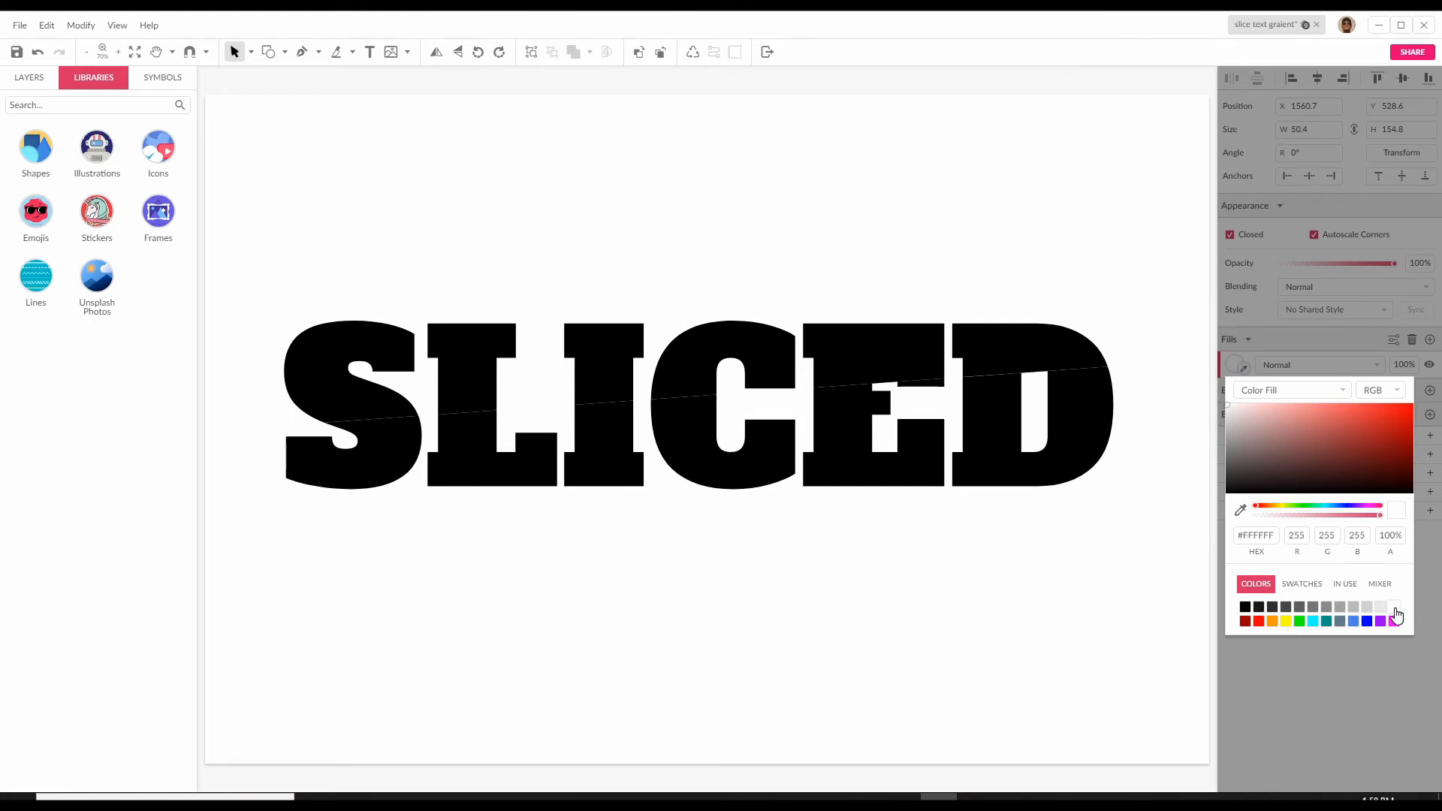
left_click(1086, 579)
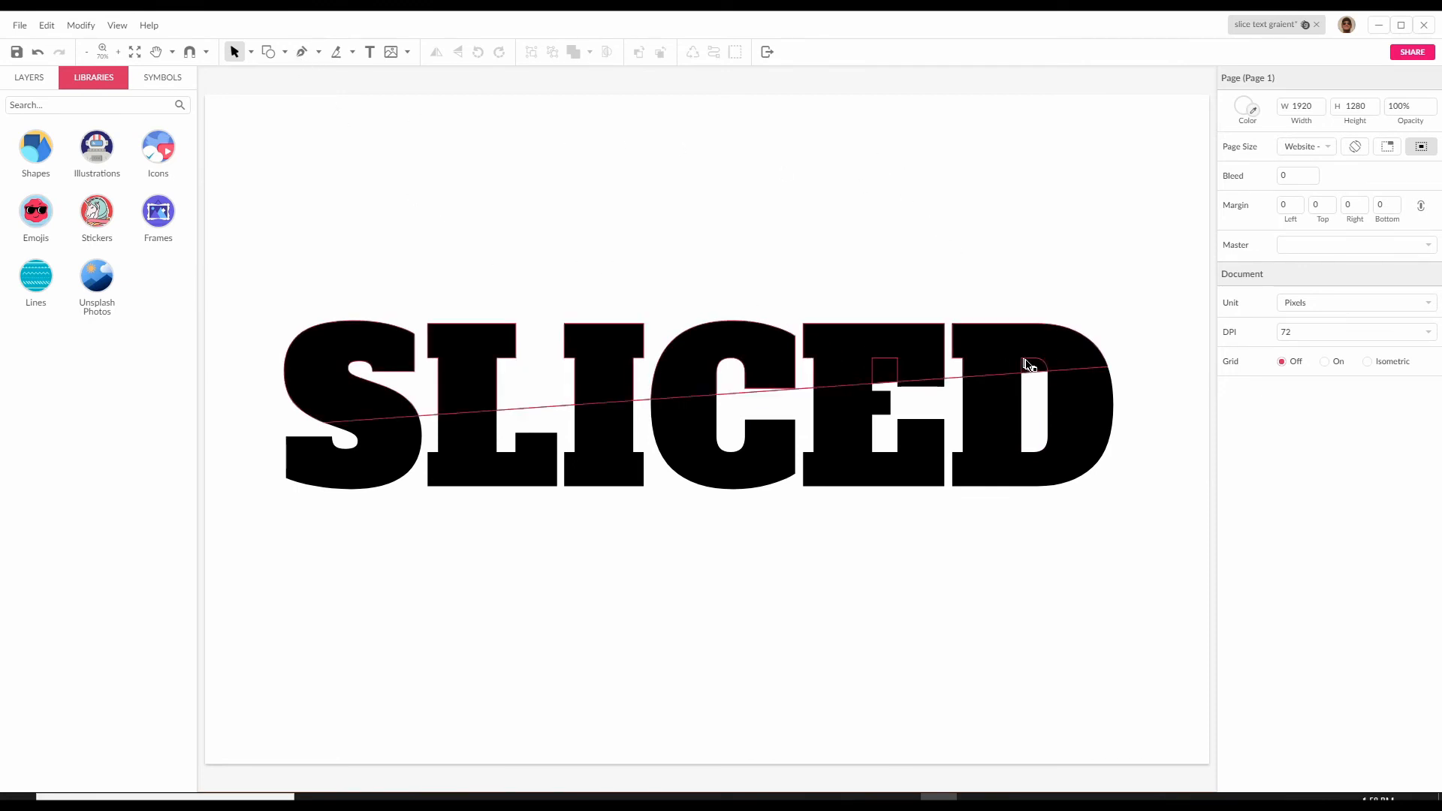
- Split the path of the upper half of SLICED into separate shapes
left_click(841, 351)
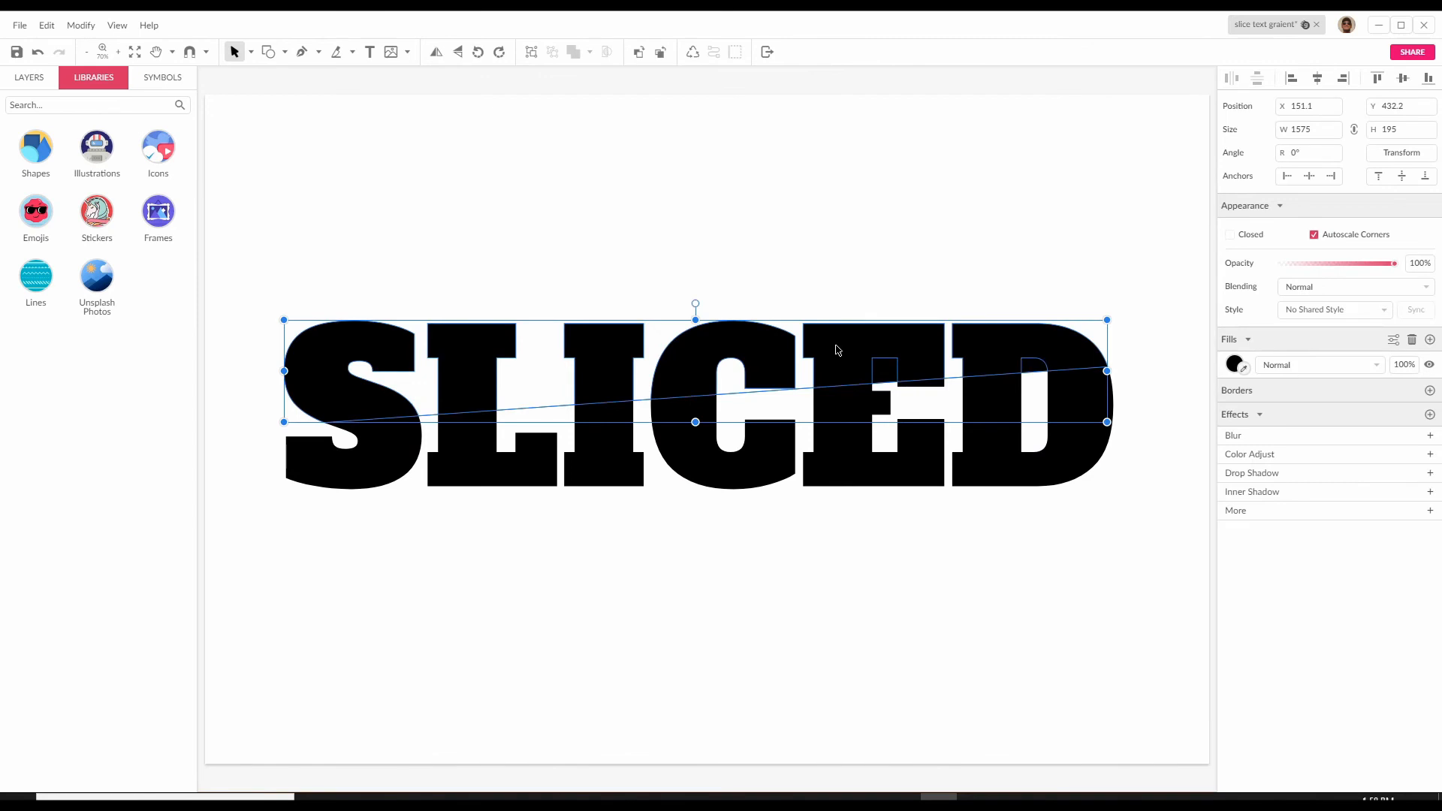
right_click(854, 345)
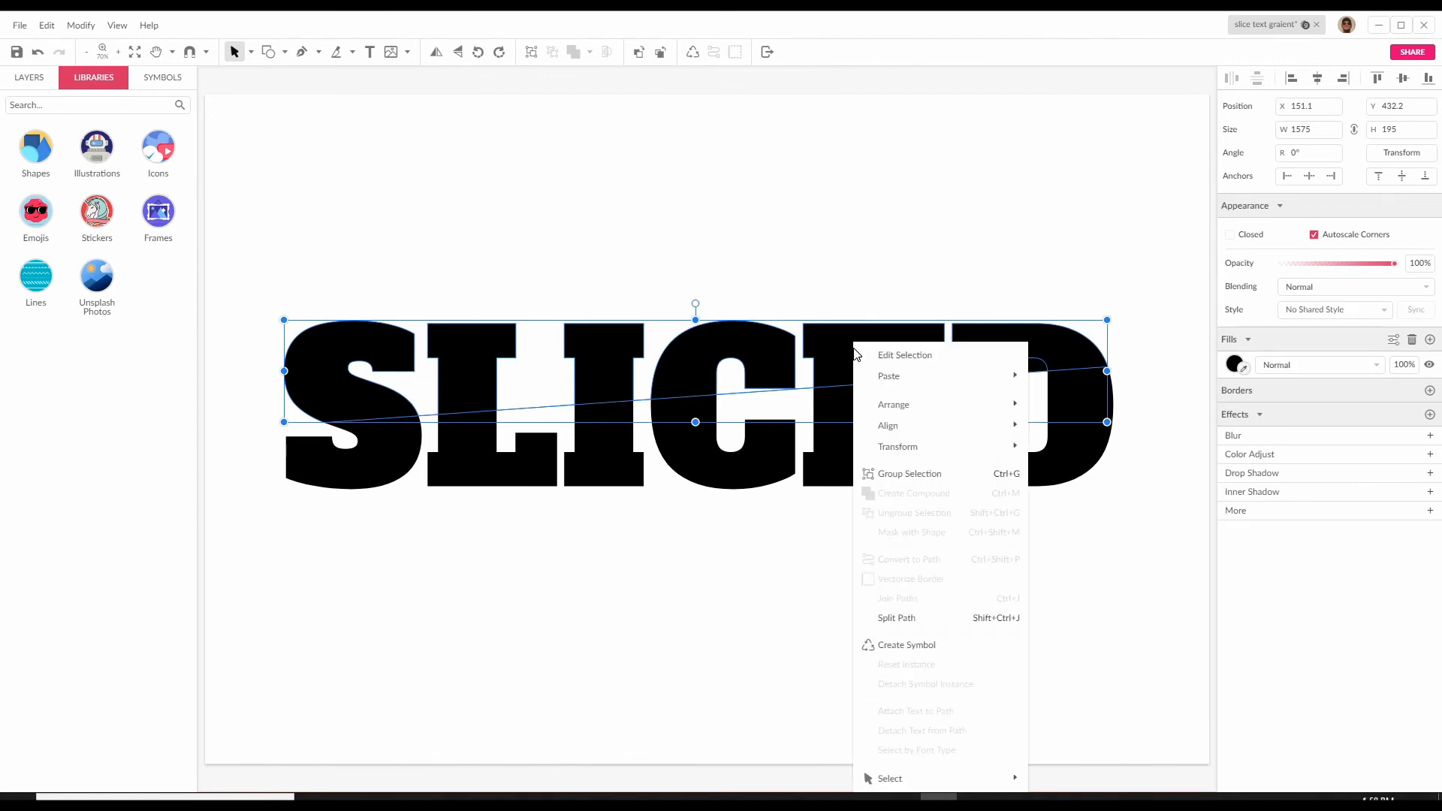
left_click(894, 620)
left_click(976, 200)
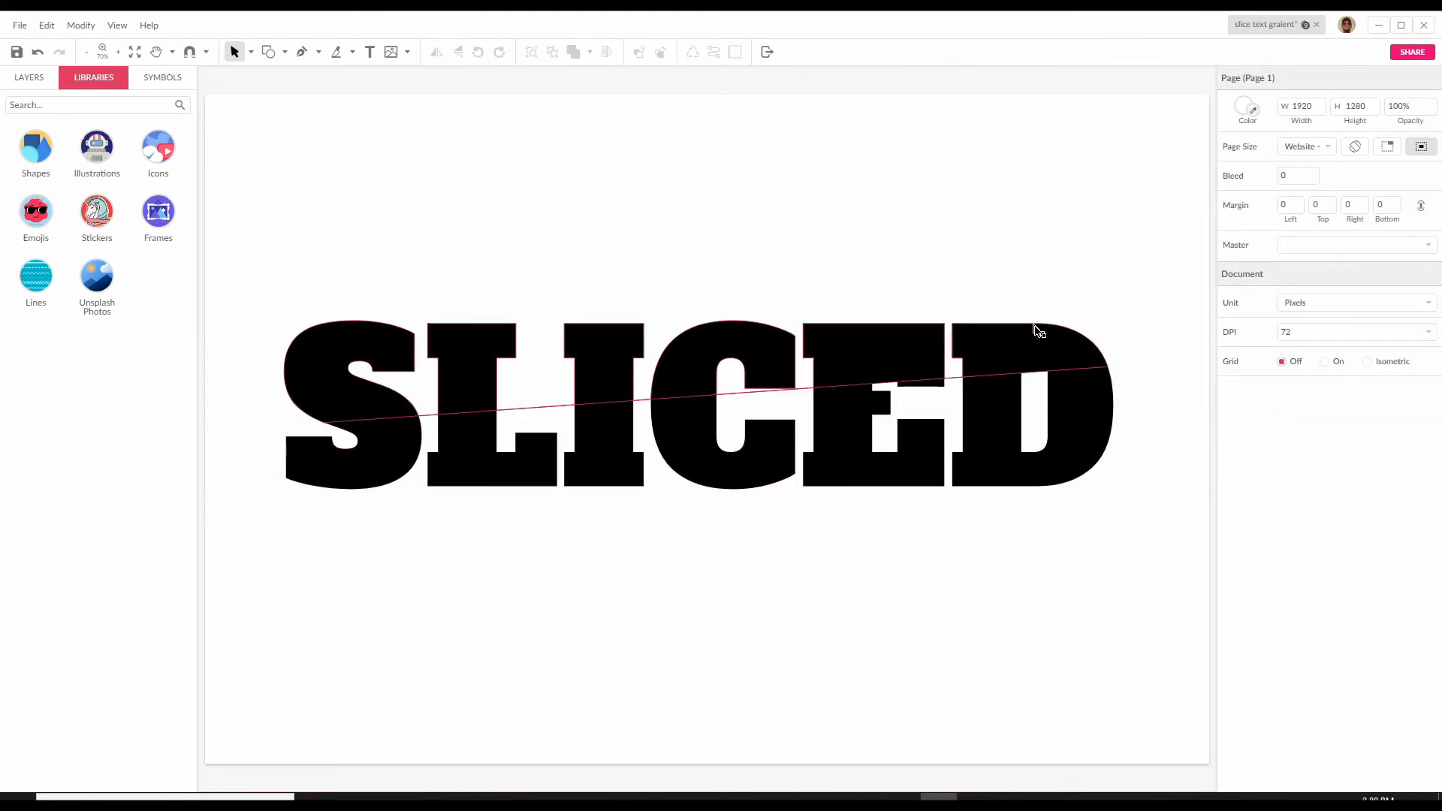
- Fill the upper half's inner shapes in the D and the E with white (#FFFFFF)
left_click(1035, 368)
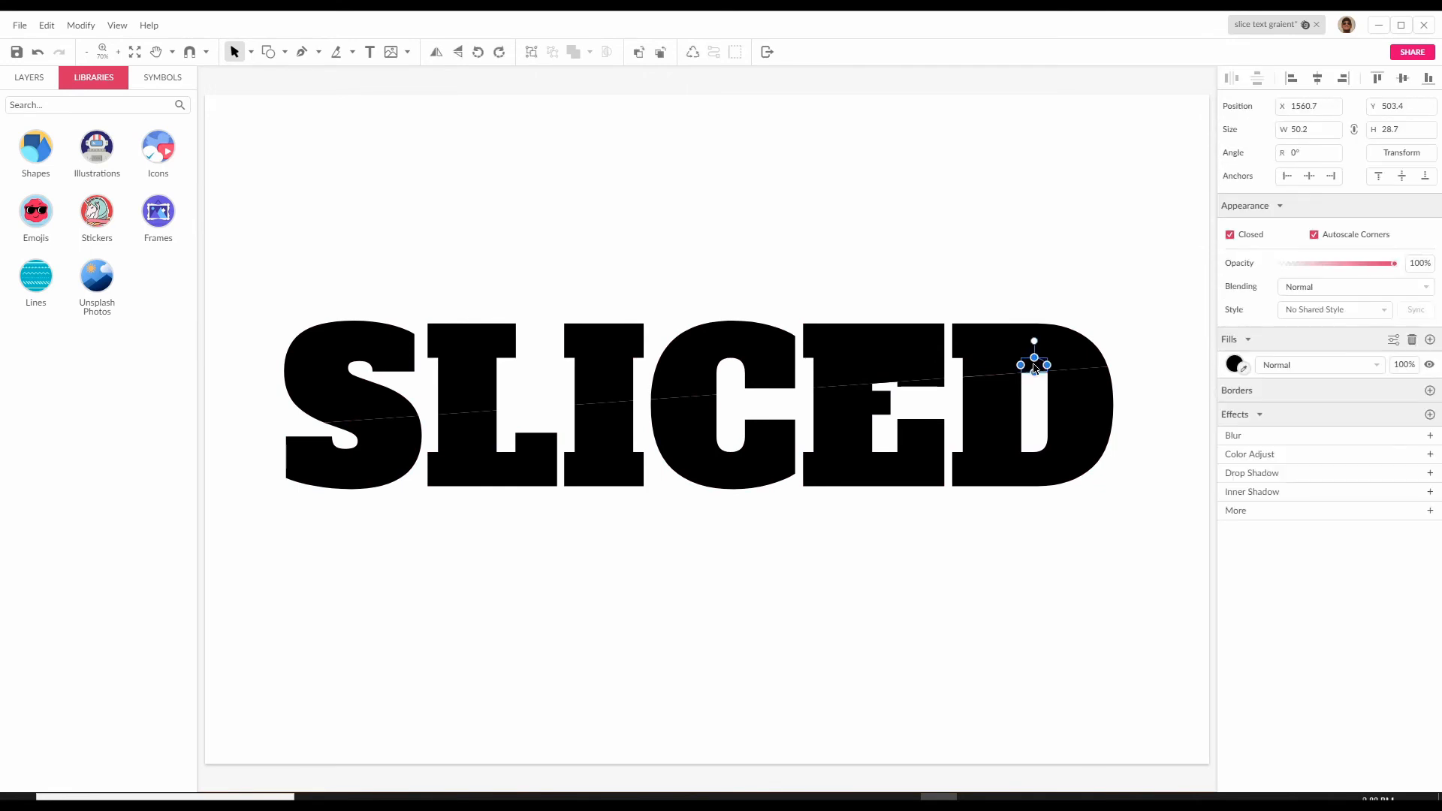
left_click(1234, 365)
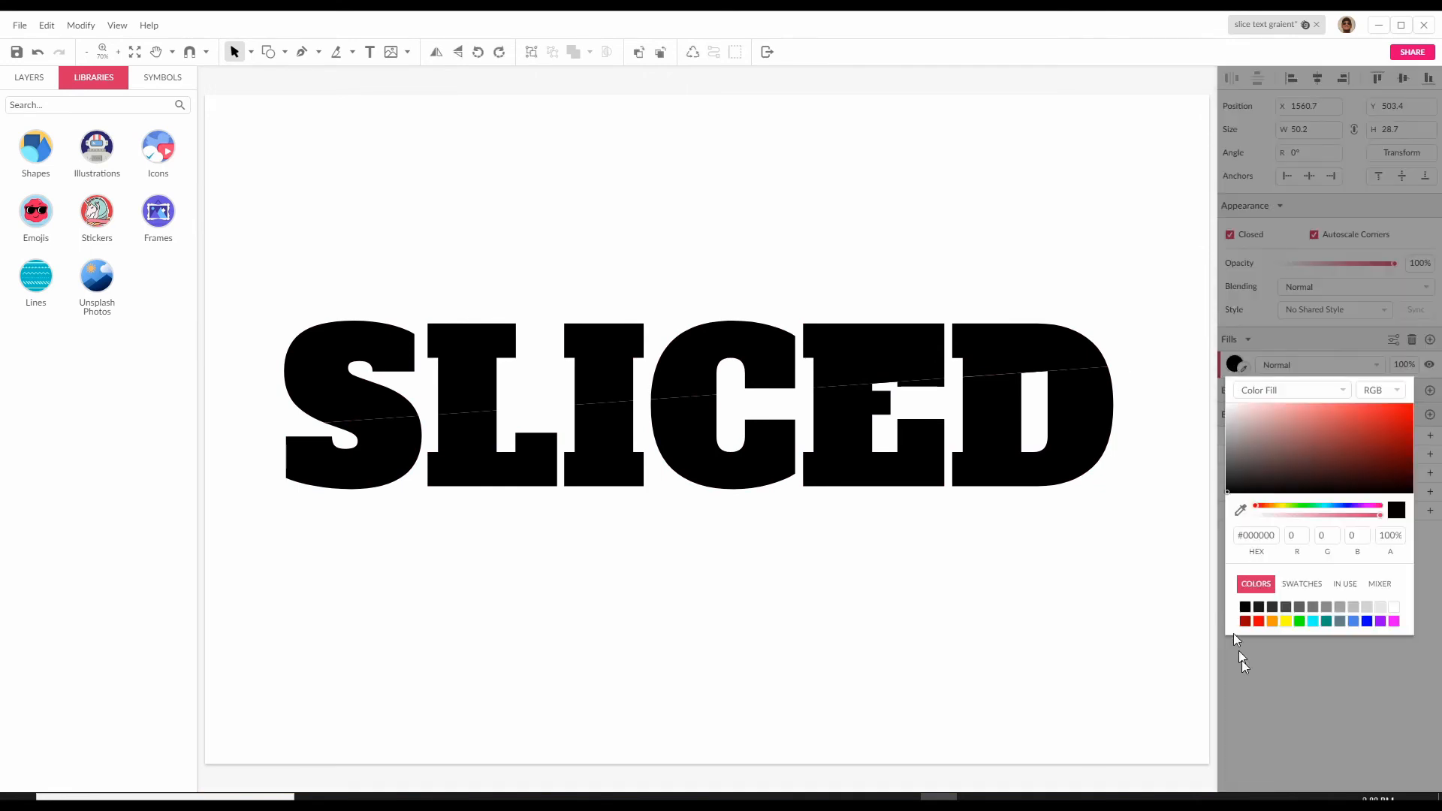
left_click(1394, 607)
left_click(1019, 234)
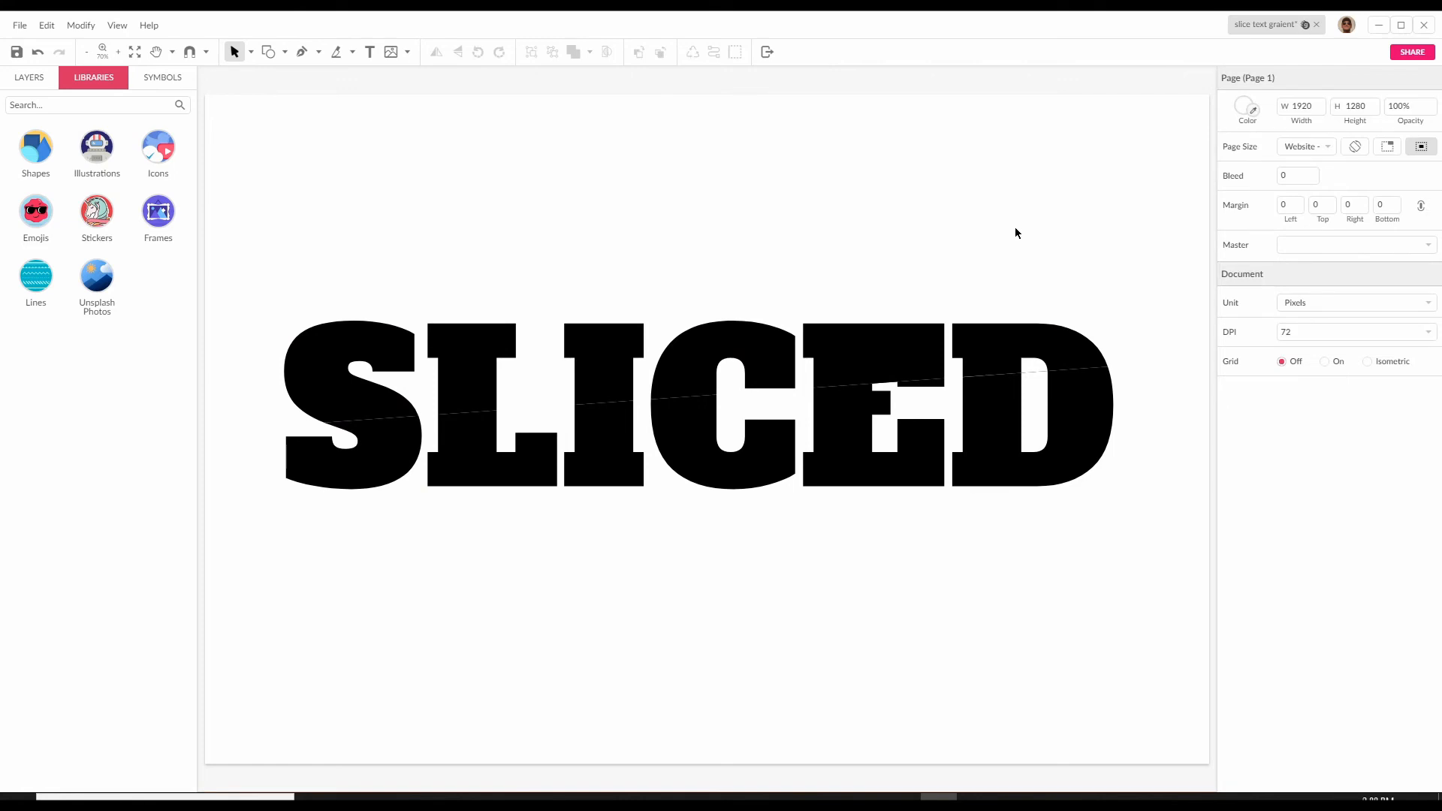
left_click(884, 377)
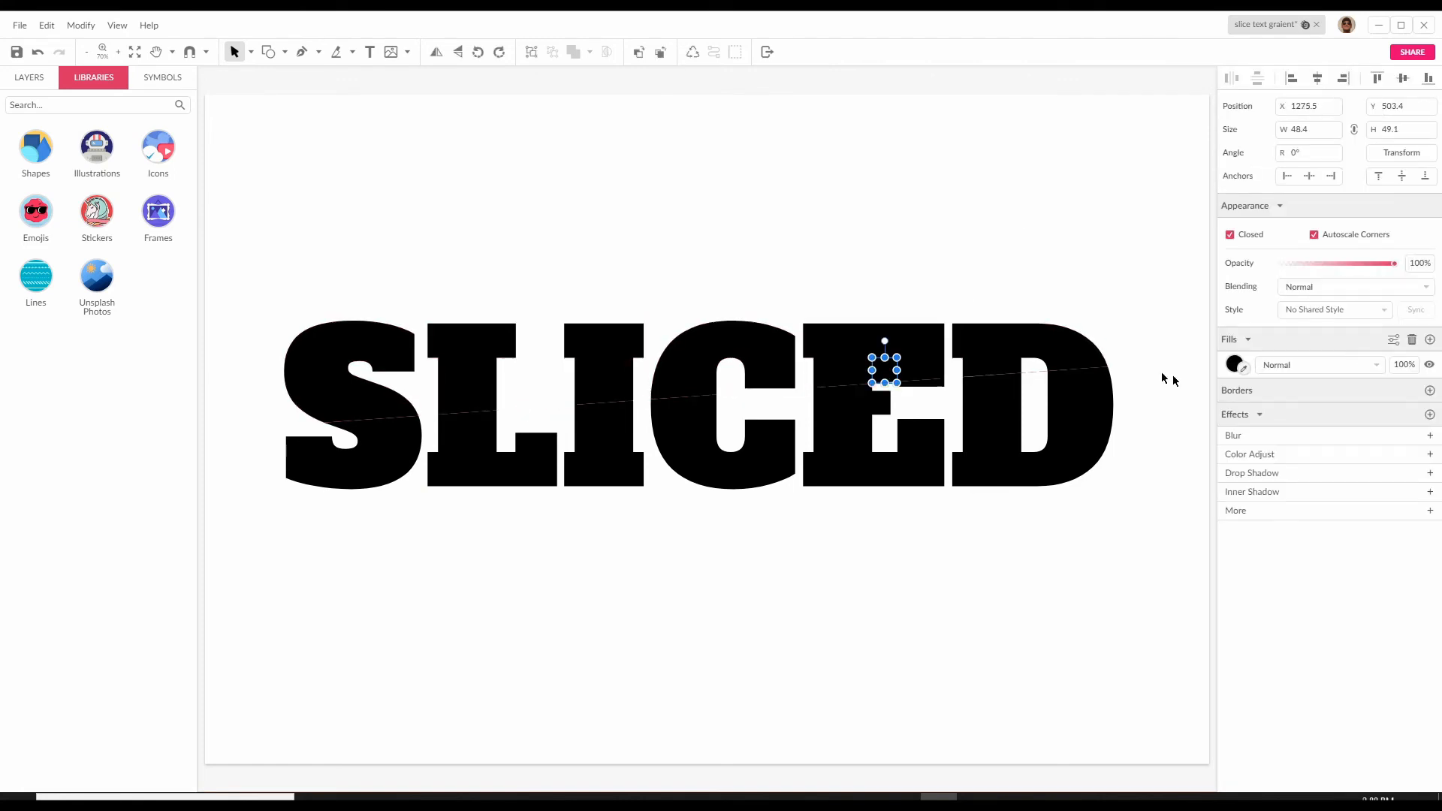
left_click(1234, 366)
left_click(1393, 608)
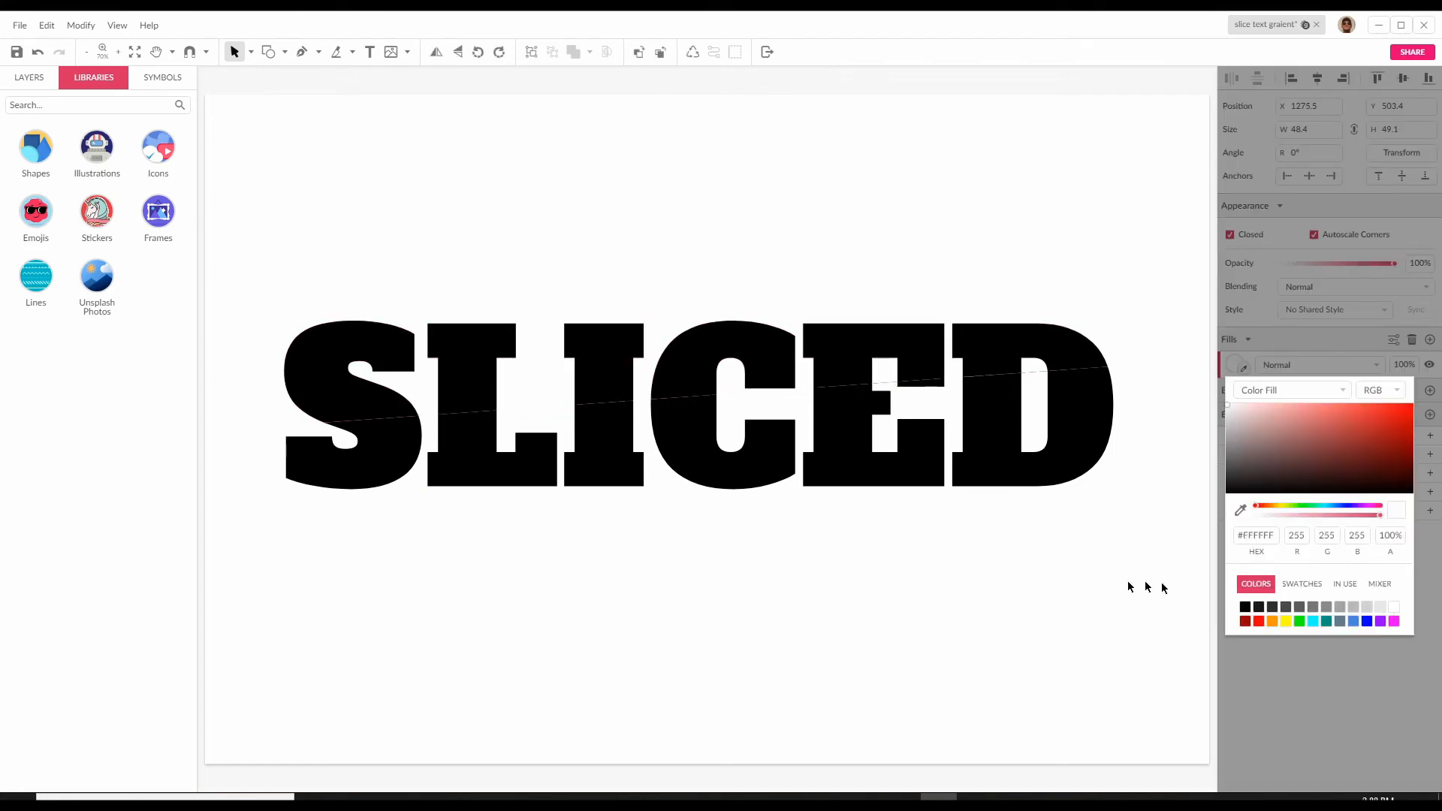
left_click(677, 571)
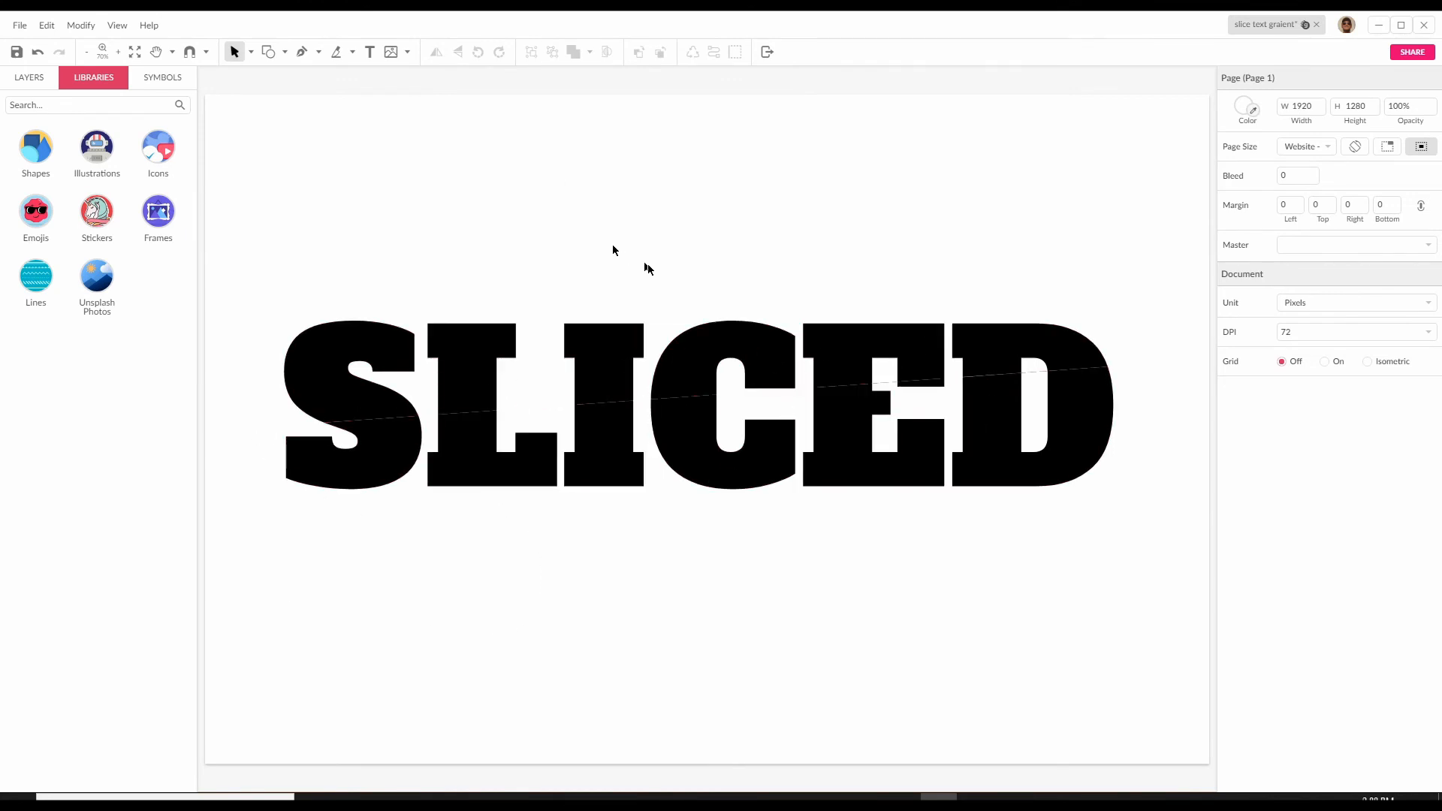
- Move the lower half of SLICED slightly down and to the right to open a gap along the cut
left_click(703, 456)
mouse_move(689, 443)
left_mouse_down()
mouse_move(702, 488)
mouse_move(660, 467)
mouse_move(715, 450)
left_mouse_up()
left_click_drag(707, 439, 686, 439)
left_click(710, 533)
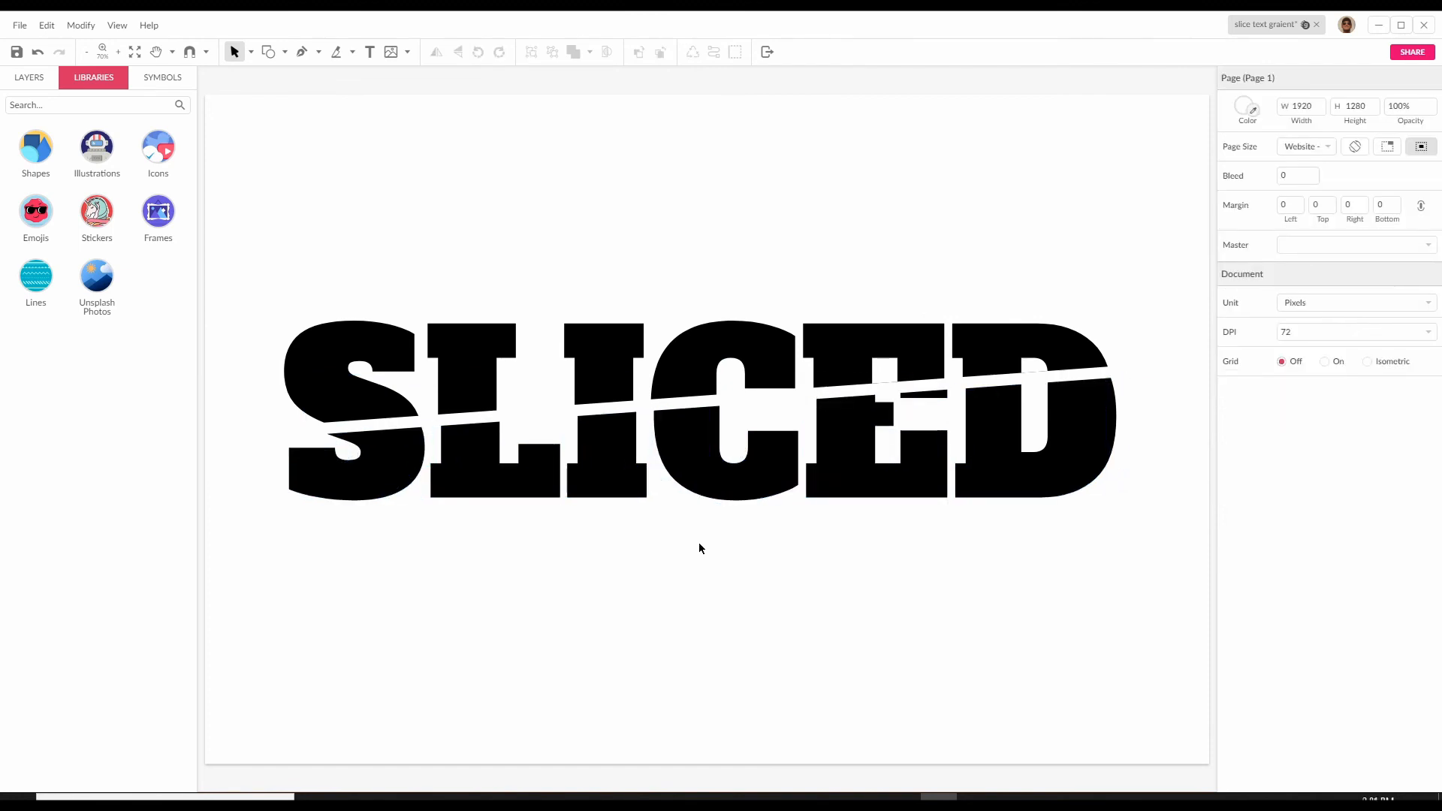